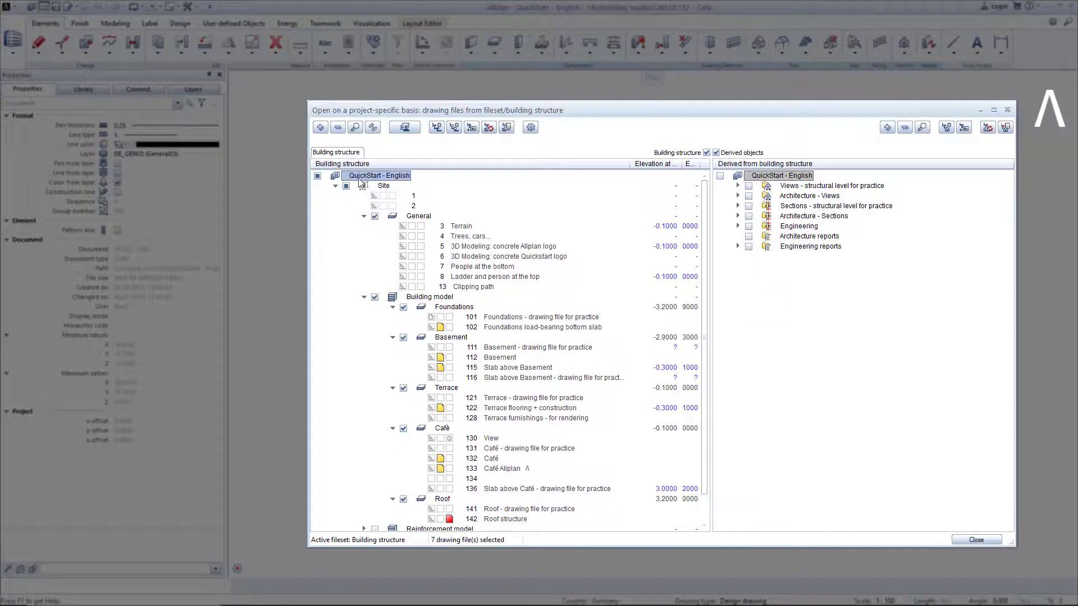
Load the building structure favorite "Lesson 10 - 1 start.xml" and close the drawing file selection.
right_click(361, 181)
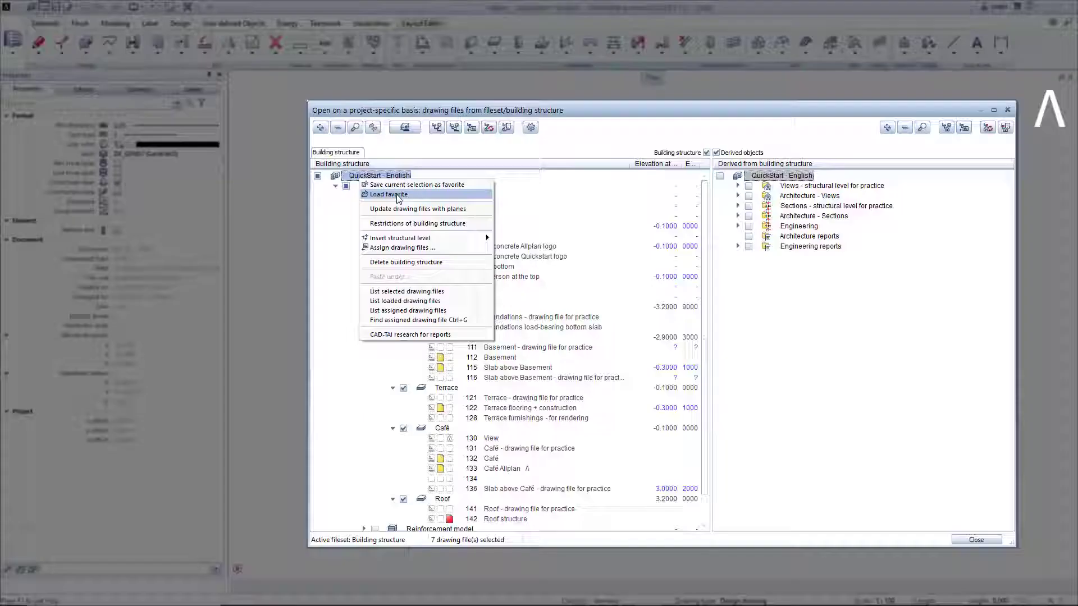
left_click(396, 194)
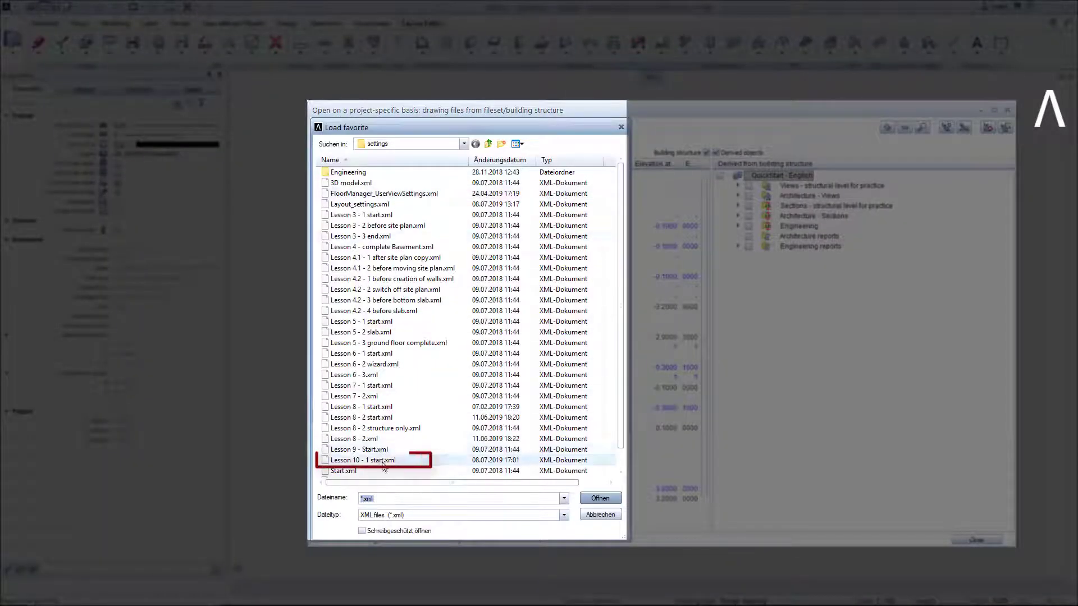
left_click(383, 463)
left_click(601, 499)
left_click(979, 542)
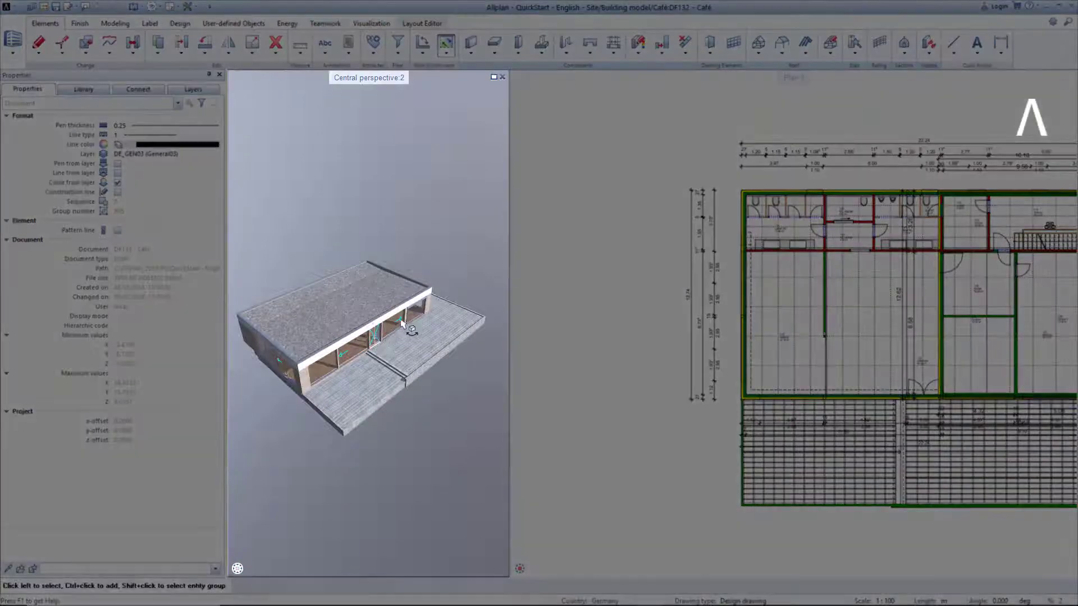
Generate the Walls.rdlc report from the default Unfinished structure folder for all elements in the active documents.
mouse_move(402, 329)
left_mouse_down()
mouse_move(412, 425)
mouse_move(335, 384)
mouse_move(445, 426)
mouse_move(481, 411)
mouse_move(463, 393)
mouse_move(462, 337)
mouse_move(329, 343)
mouse_move(408, 332)
left_mouse_up()
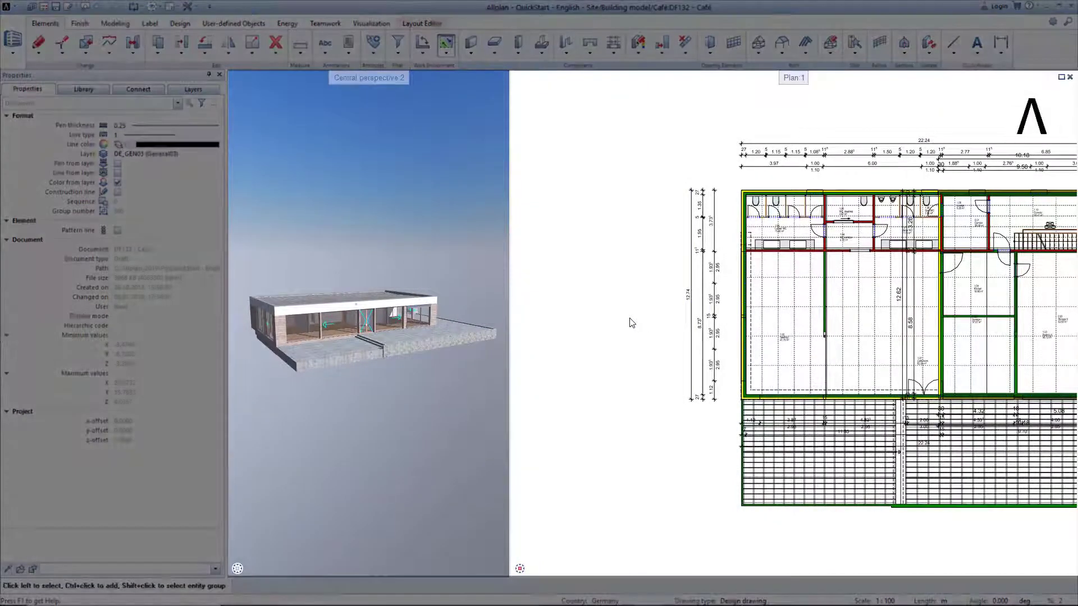
middle_click(633, 323)
middle_click(633, 322)
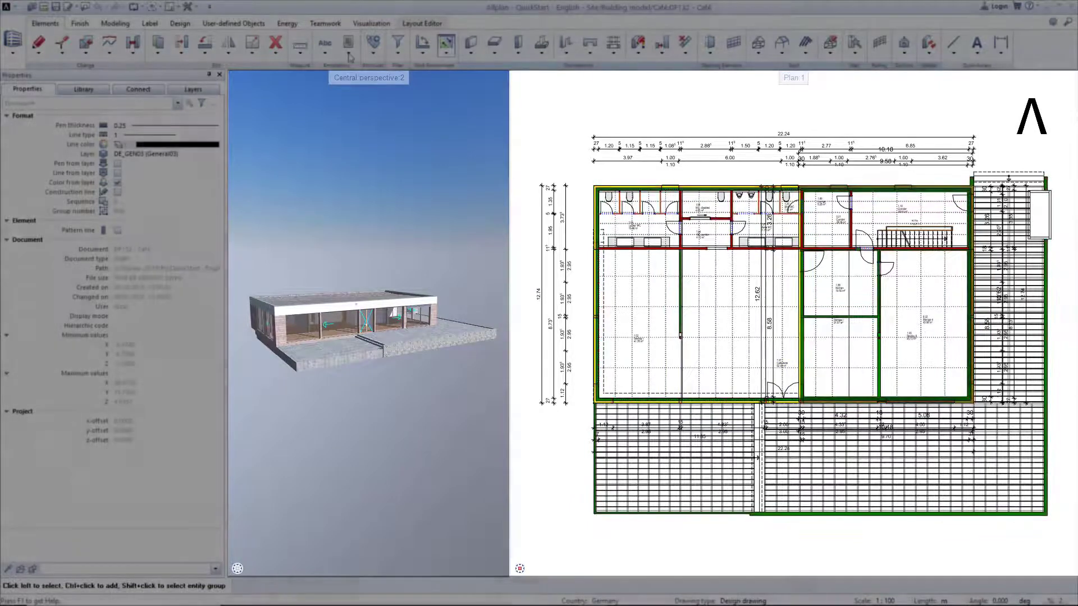
left_click(349, 54)
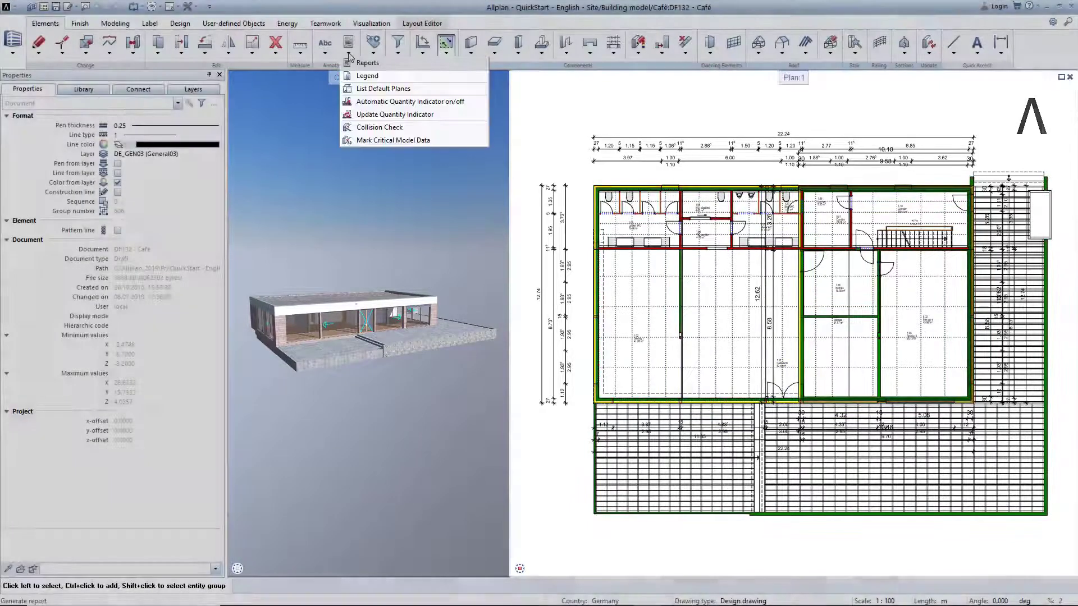
left_click(359, 63)
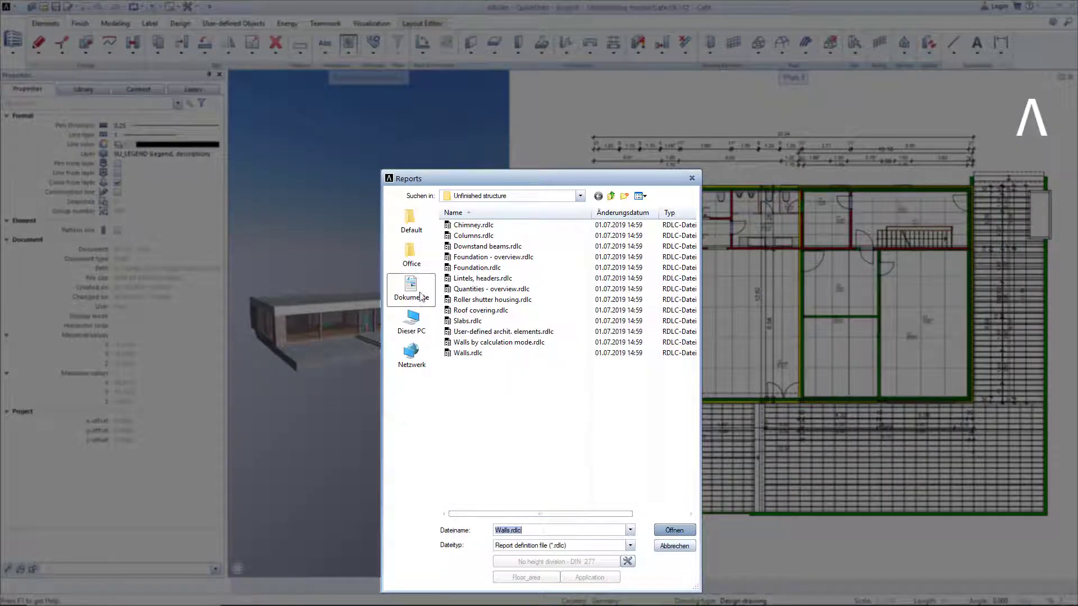
left_click(408, 219)
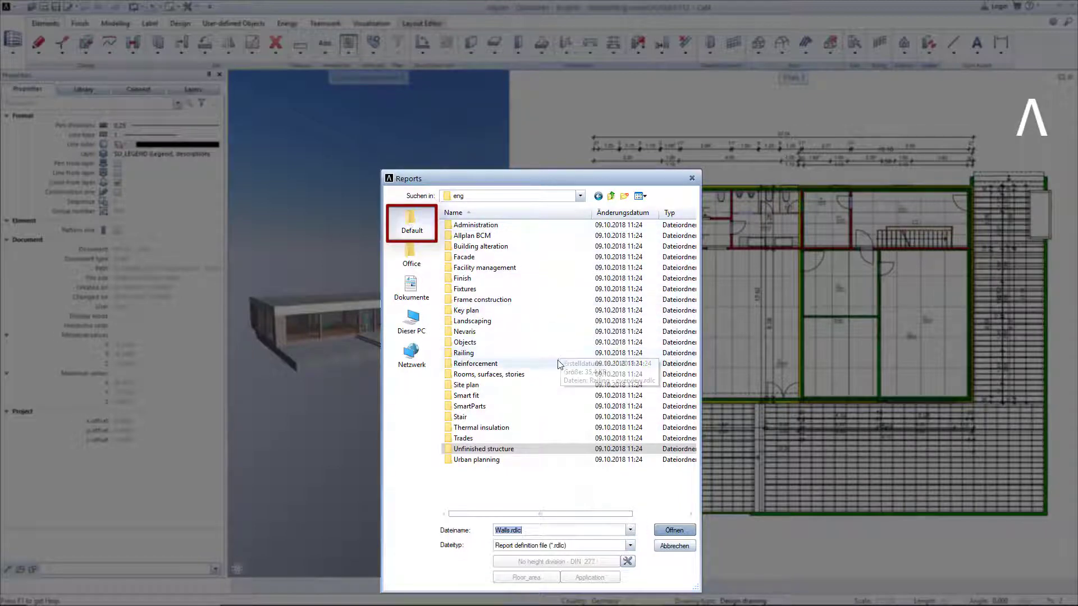
left_click(500, 451)
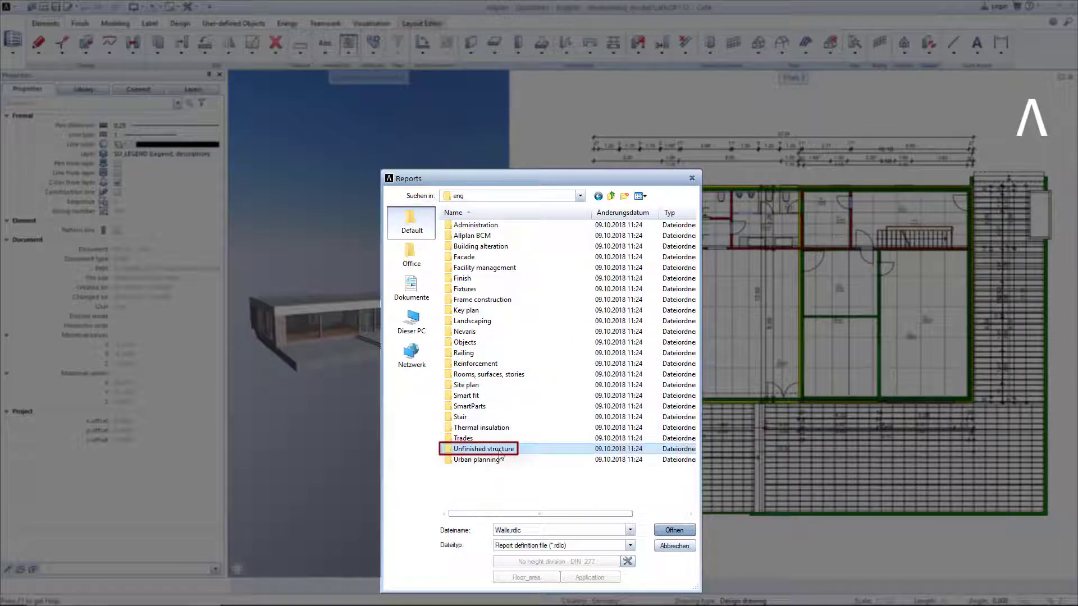
double_click(500, 450)
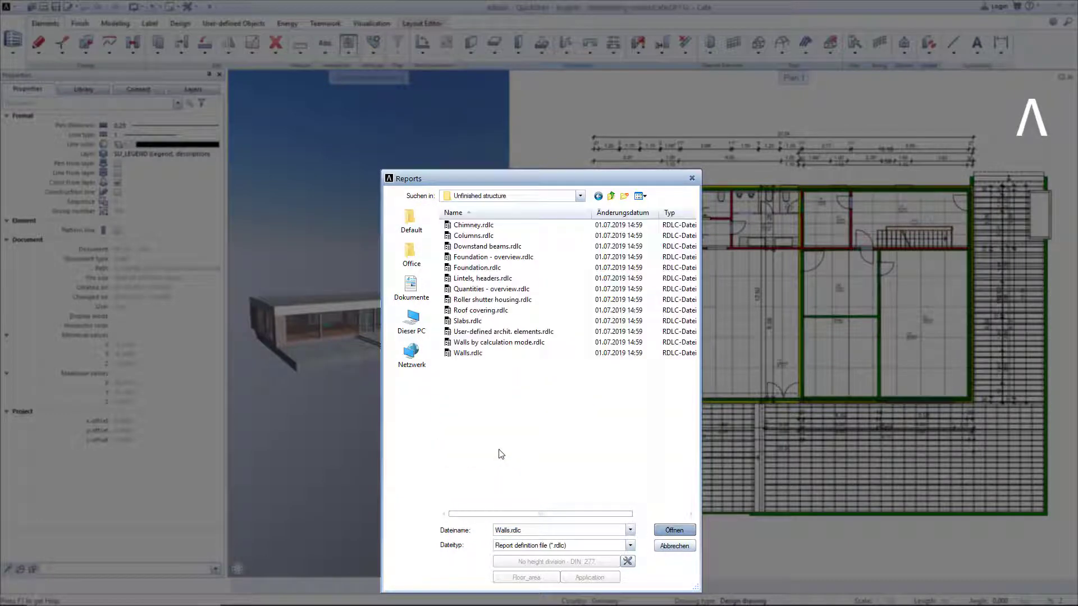
double_click(469, 354)
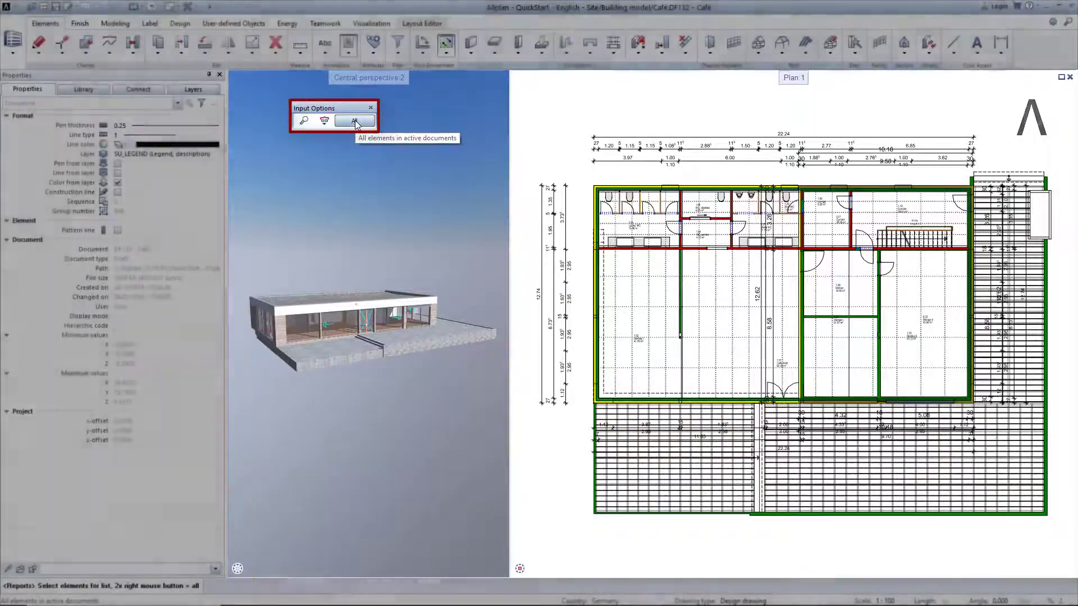
left_click(354, 122)
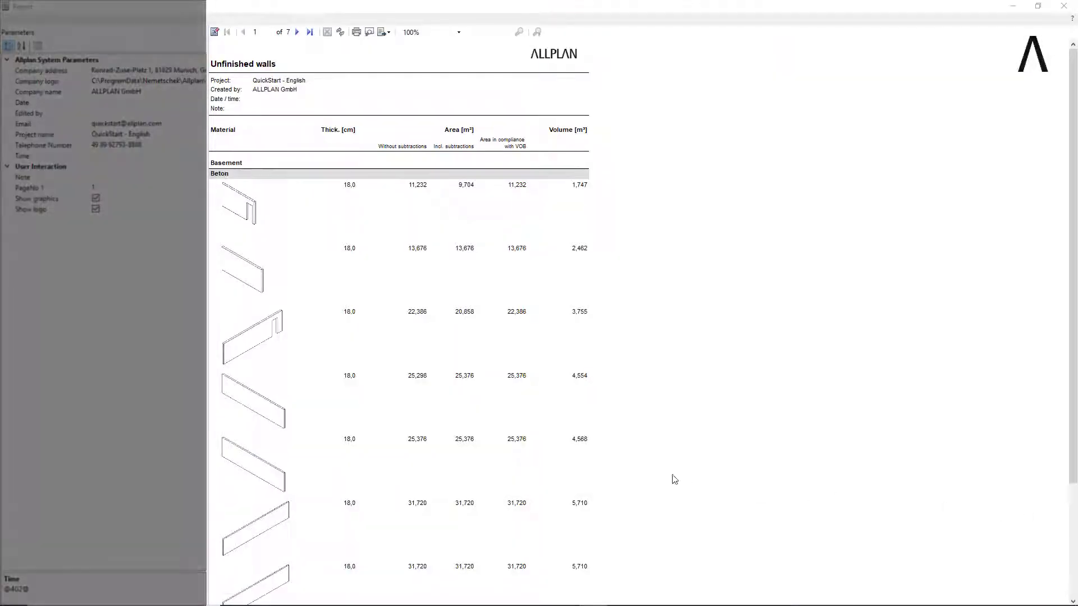
Look through the wall report's pages and switch the report to print layout.
scroll(283, 238, "down", 15)
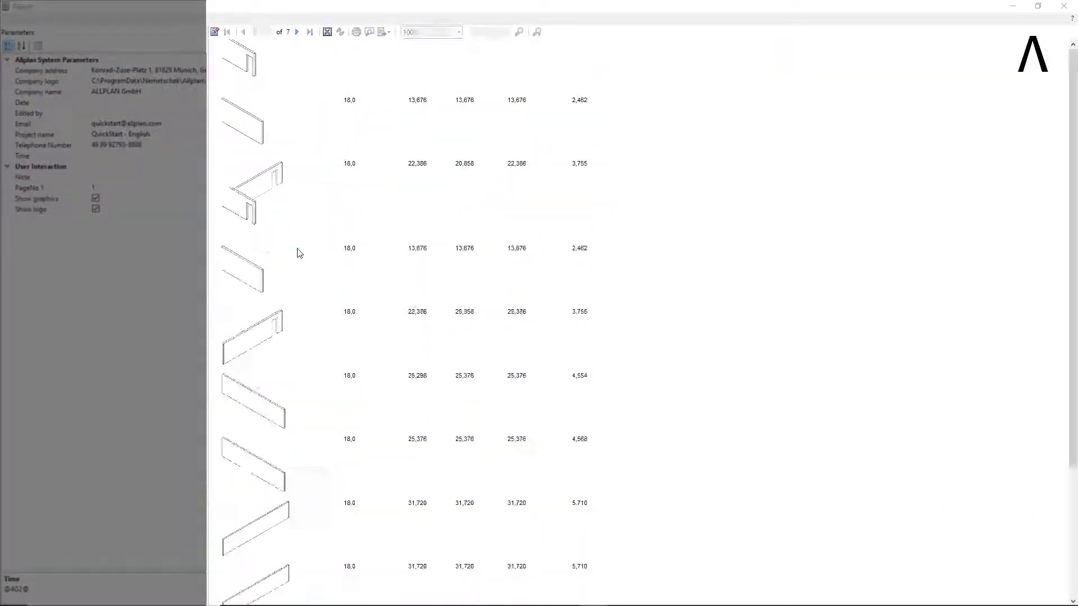
scroll(302, 260, "down", 20)
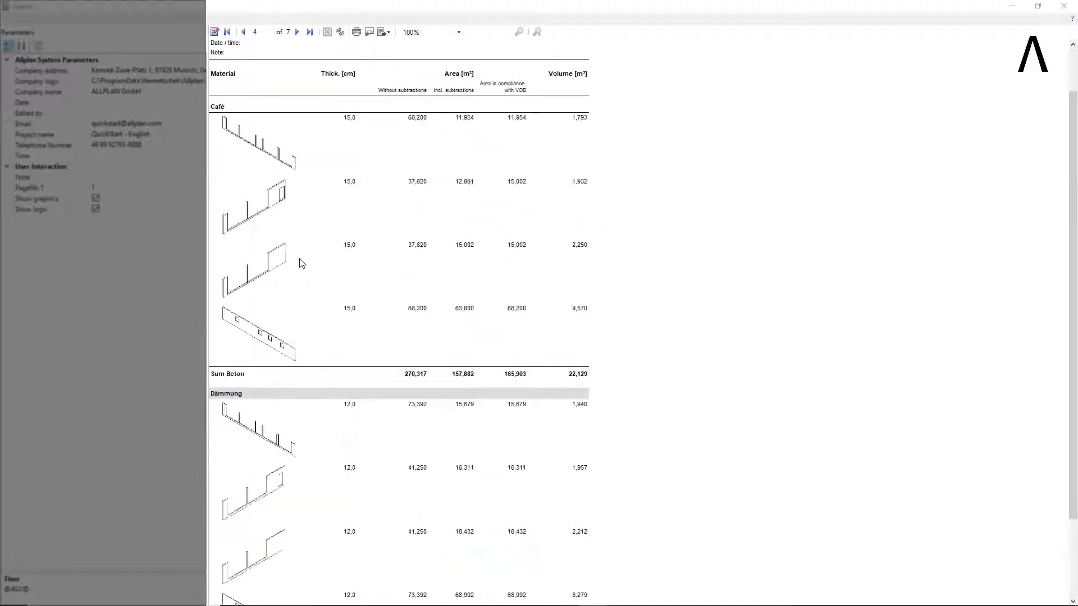
scroll(301, 262, "up", 15)
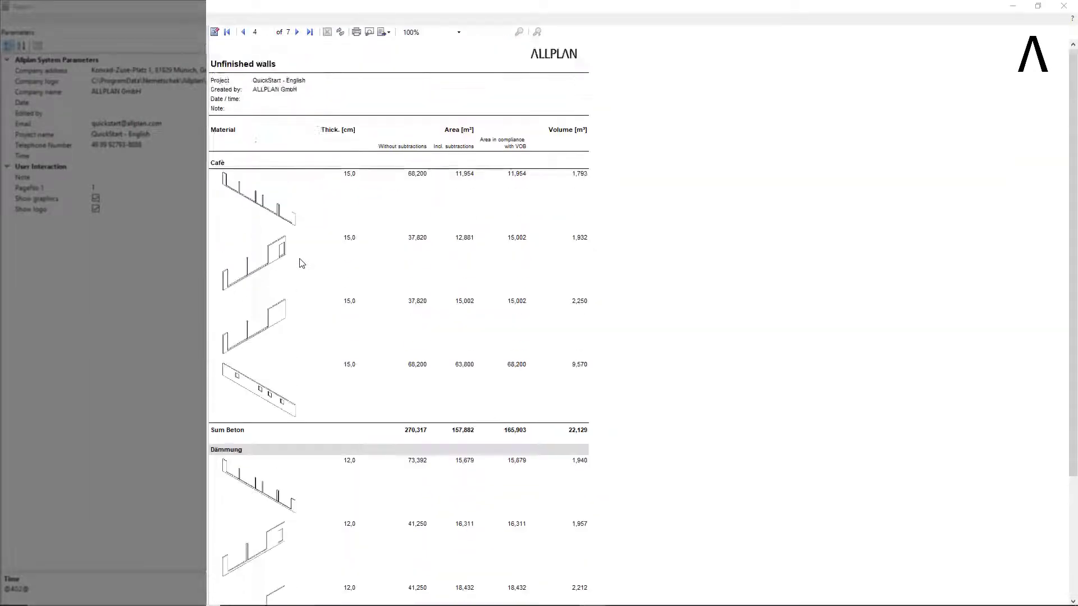
scroll(302, 263, "up", 15)
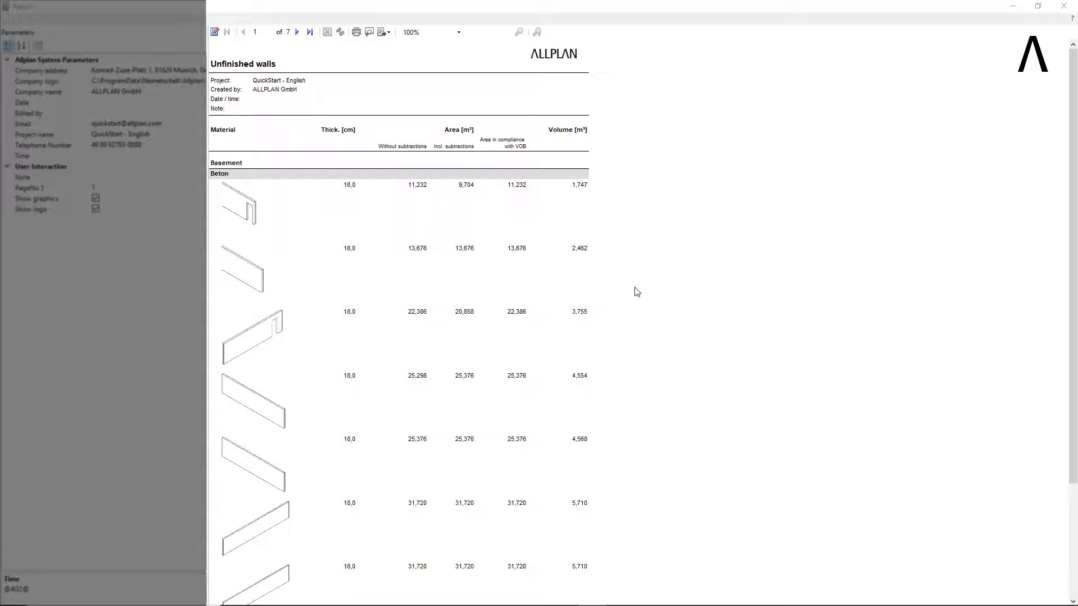
left_click(369, 34)
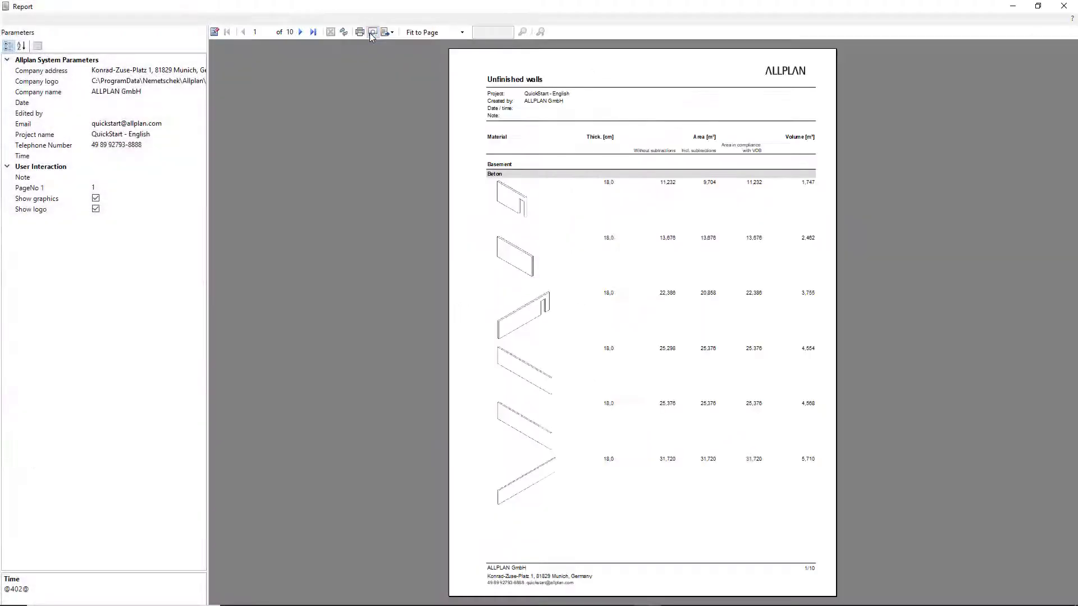
left_click(369, 33)
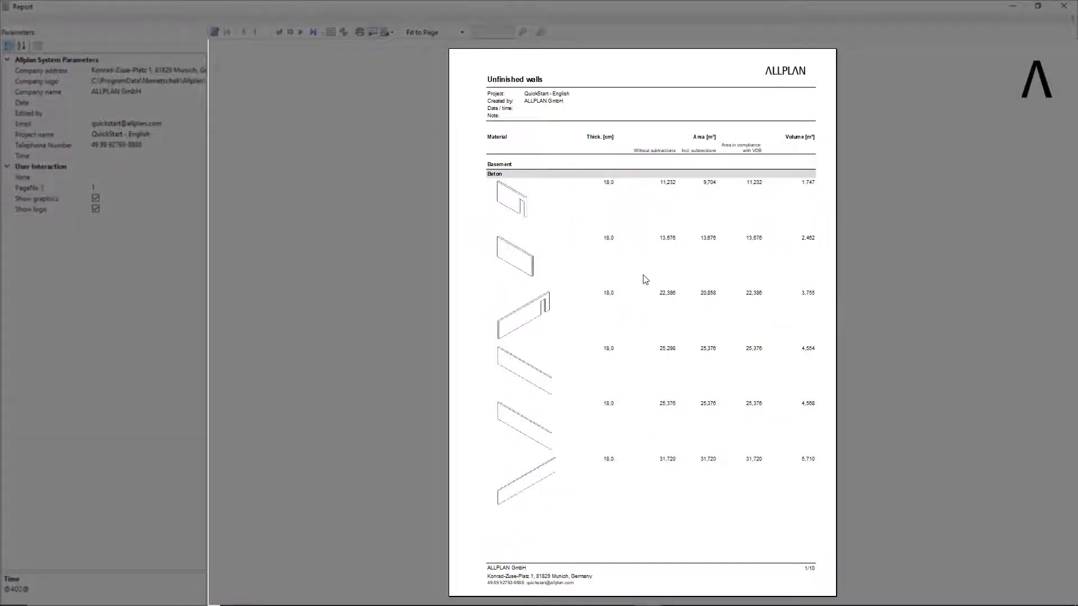
Examine the wall graphics, areas, volumes and sums on the report's print layout pages.
scroll(644, 276, "up", 6, "ctrl")
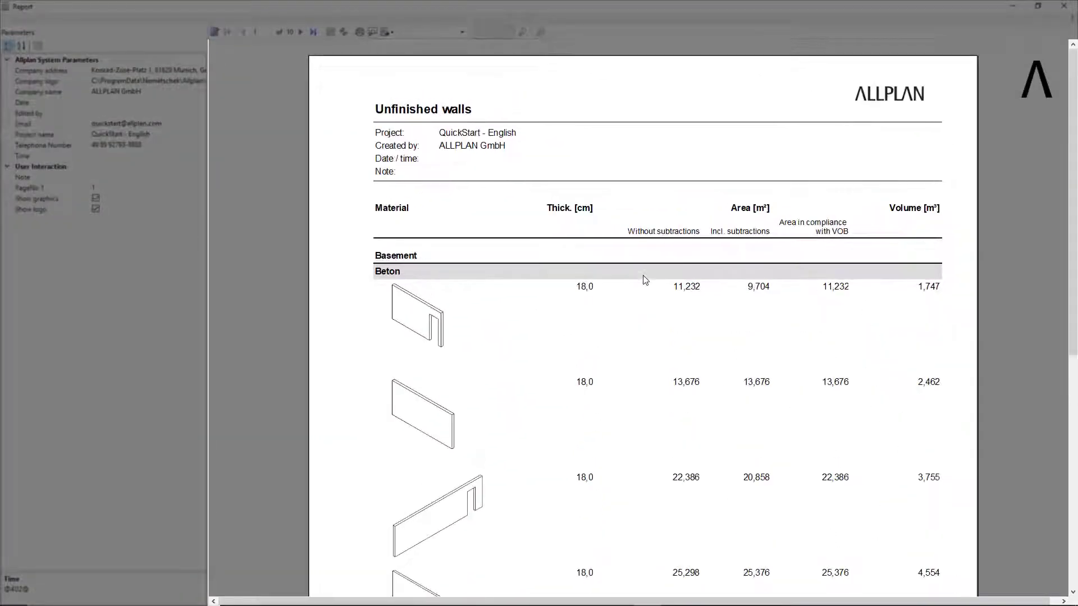
scroll(644, 279, "up", 3, "ctrl")
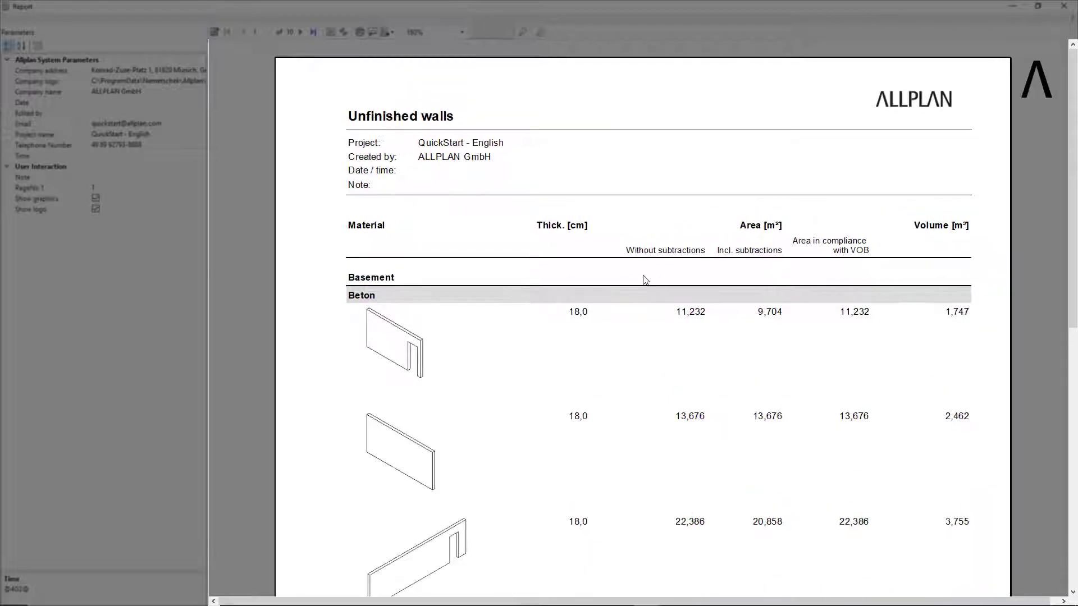
scroll(646, 279, "up", 3, "ctrl")
scroll(645, 280, "down", 5)
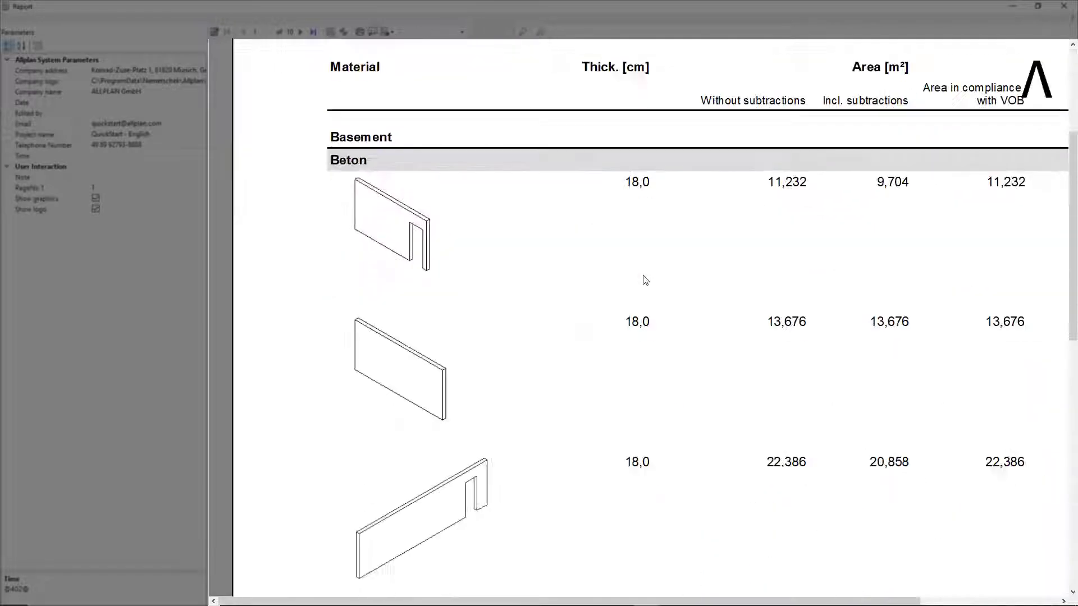
scroll(645, 279, "down", 4, "ctrl")
scroll(646, 279, "down", 2)
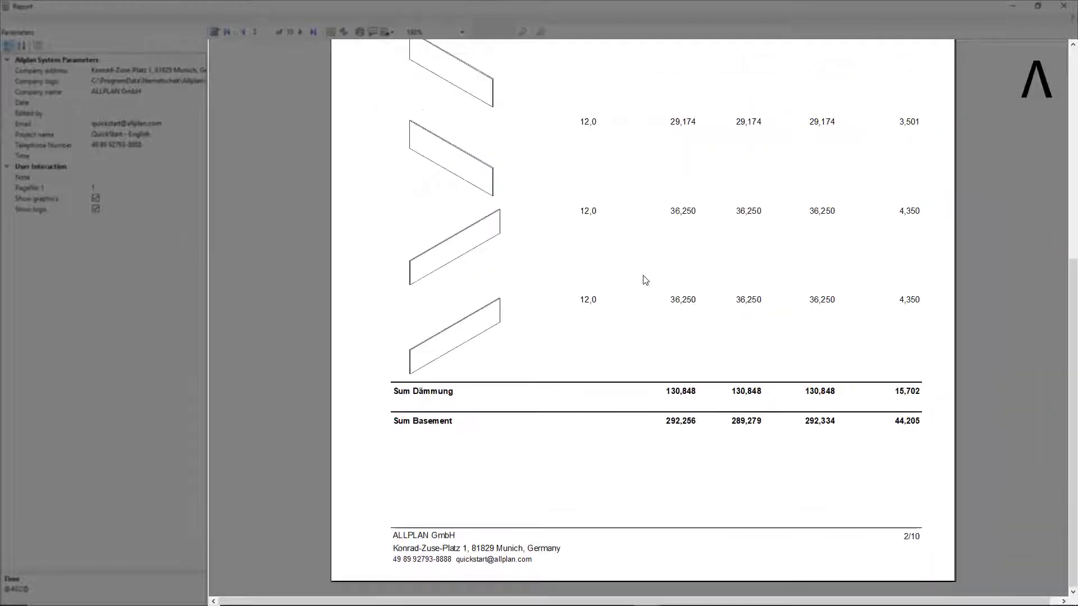
scroll(646, 279, "up", 5)
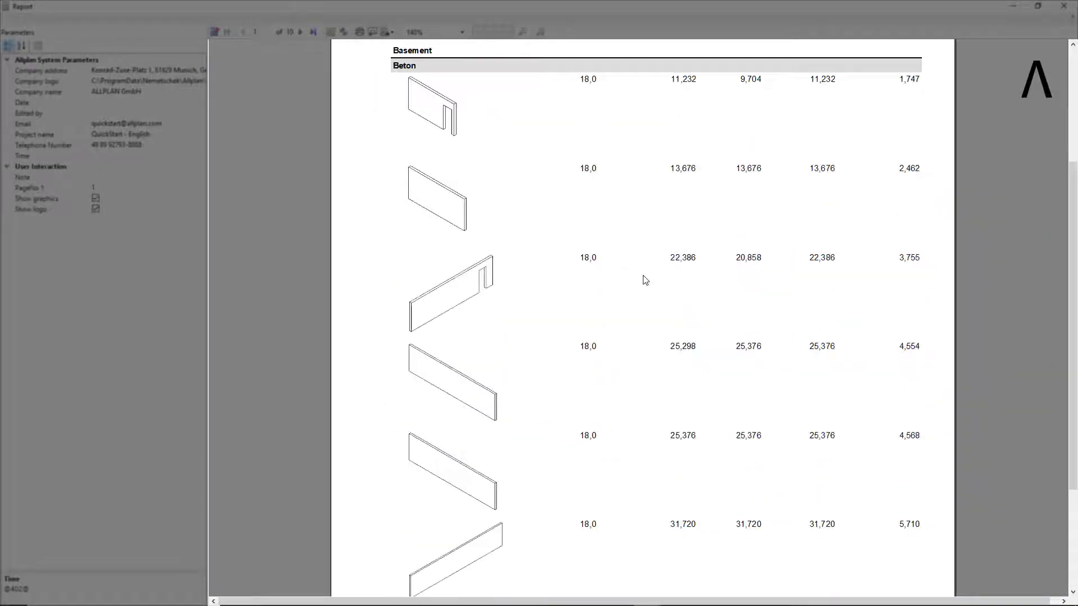
scroll(642, 279, "up", 3)
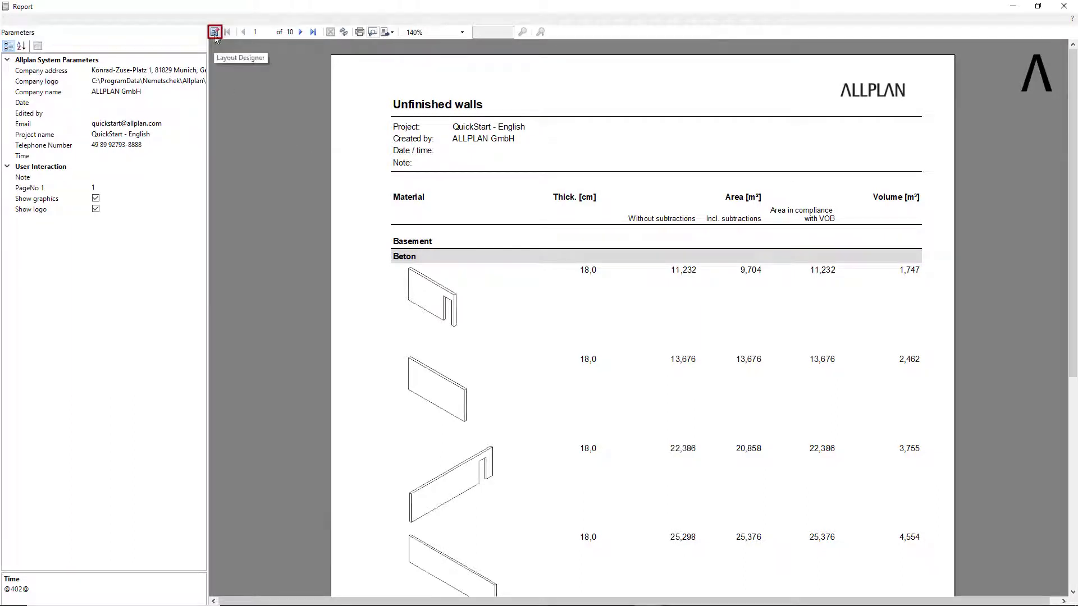
Open the report in Layout Designer and change the page header's heading text to "Quantity calculation walls".
left_click(215, 32)
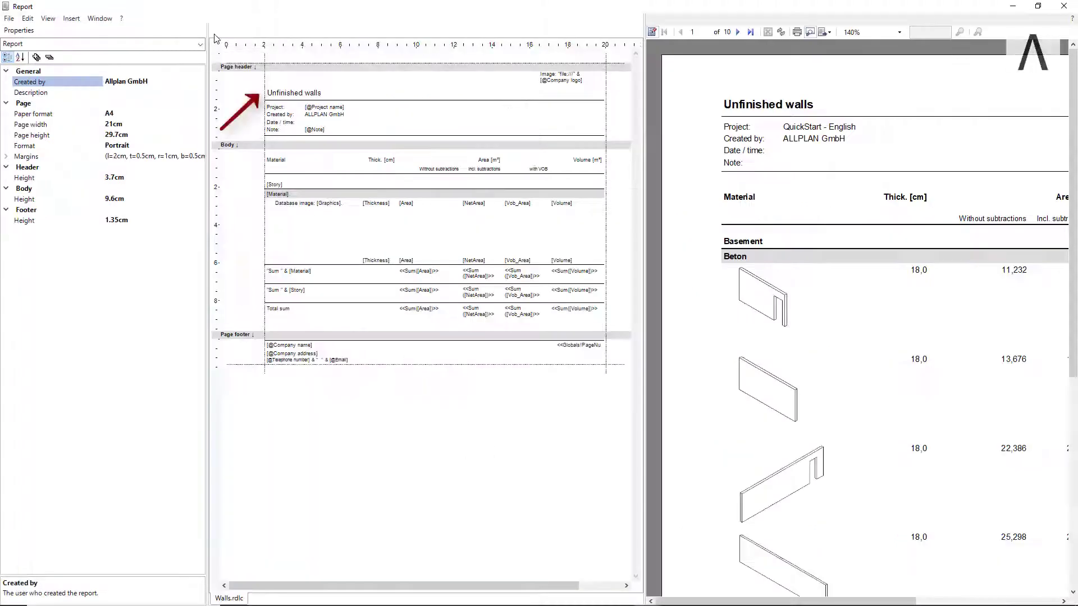
left_click(297, 98)
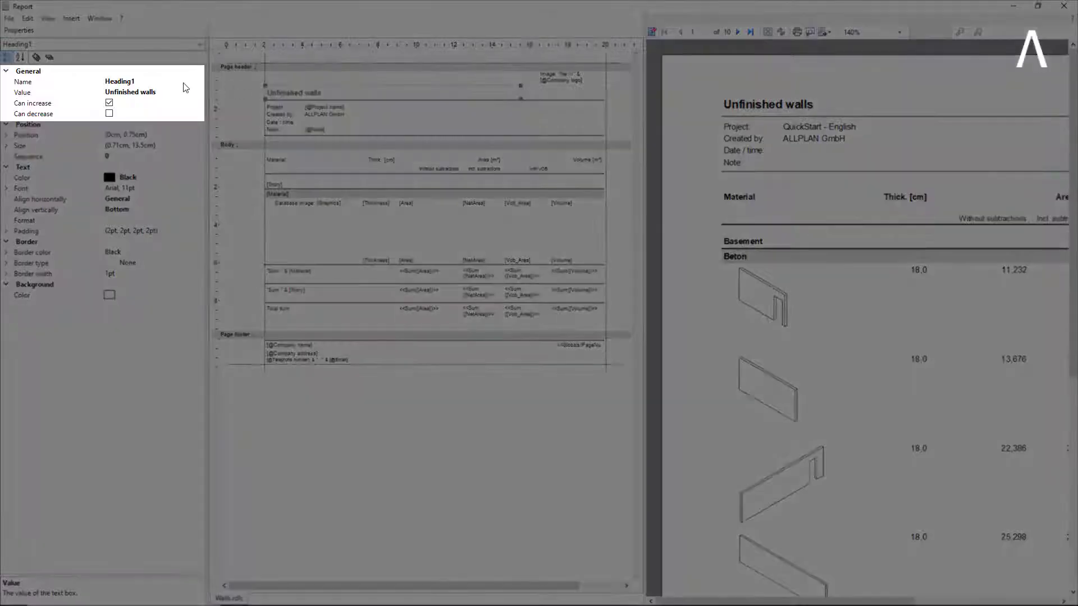
left_click(139, 93)
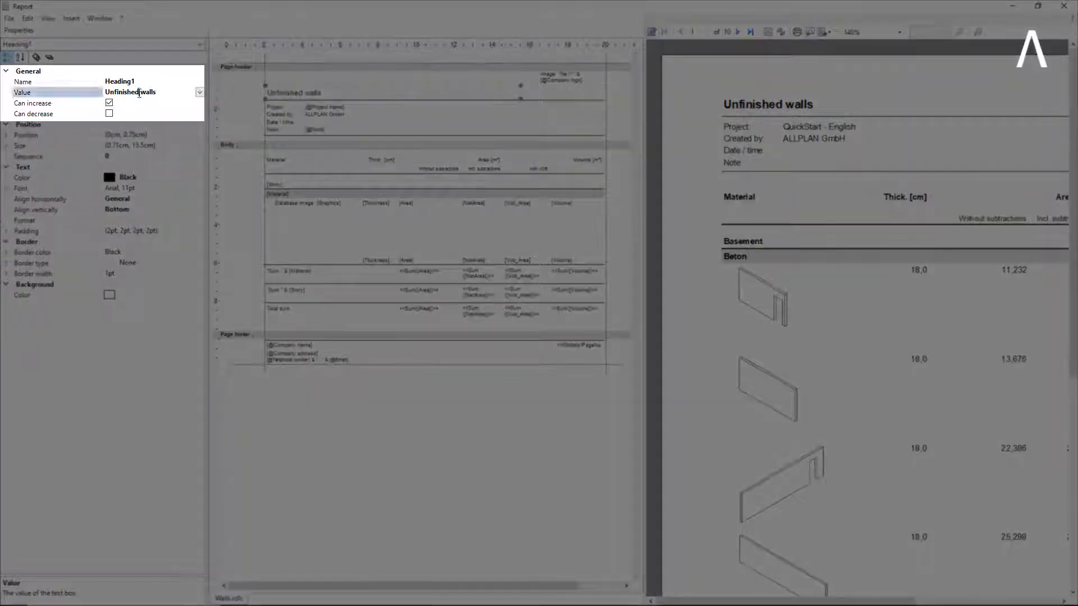
left_click_drag(144, 94, 99, 96)
type("Quantity calculation walls")
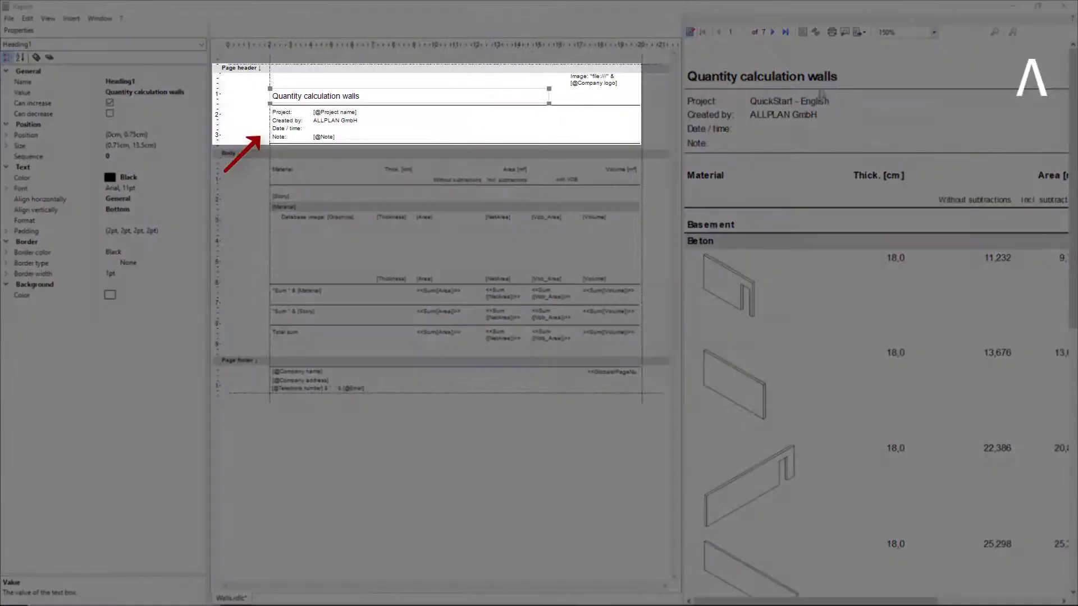
left_click(318, 136)
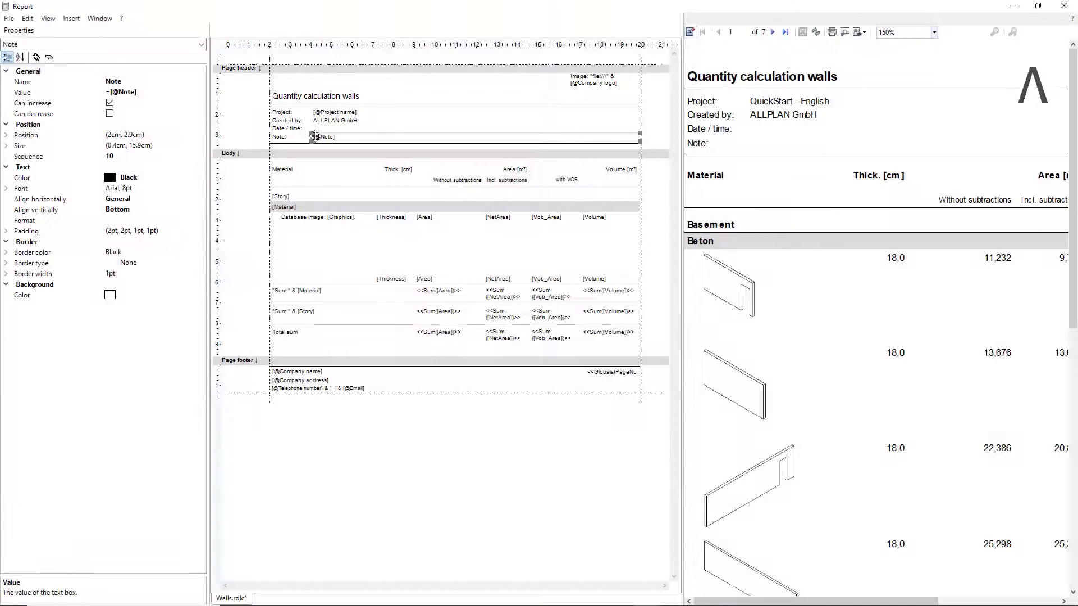
key("Delete")
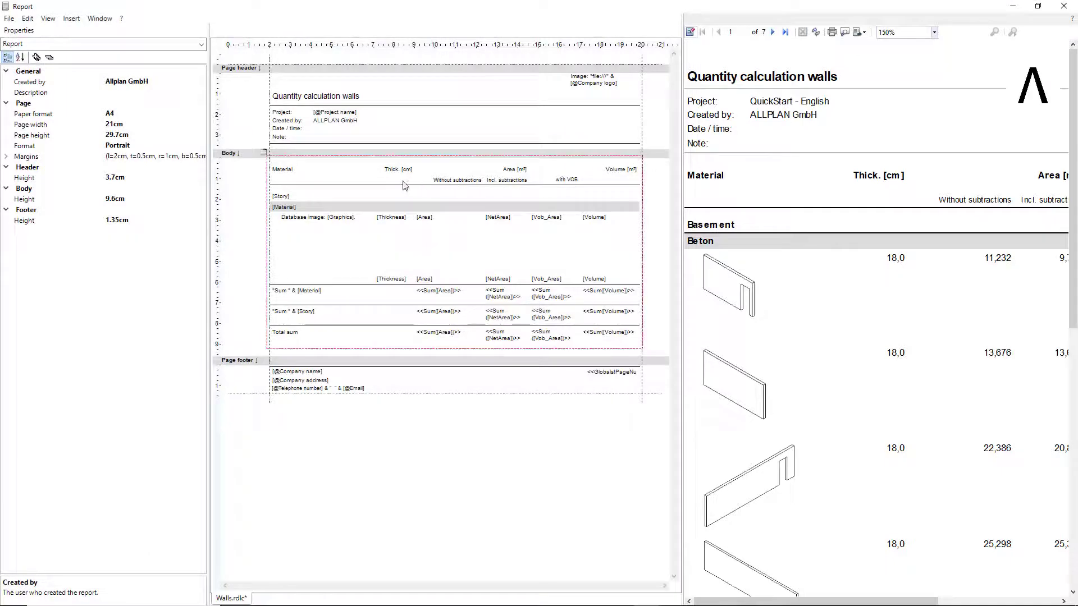
left_click(291, 137)
key("Delete")
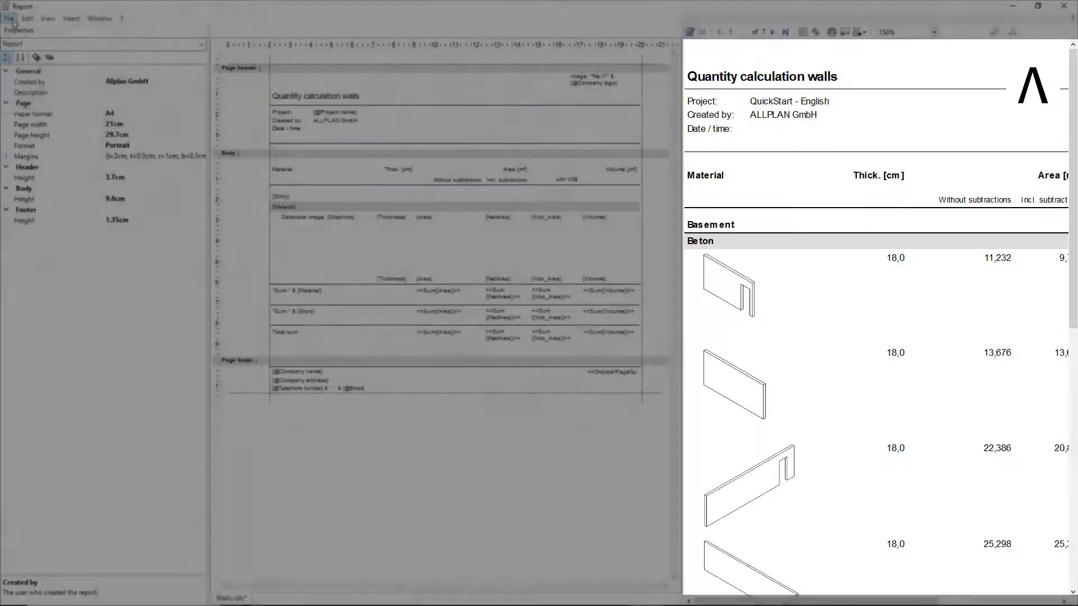
Save the modified report layout as Walls.rdlc in the Office eng folder, and close the designer and report.
left_click(9, 18)
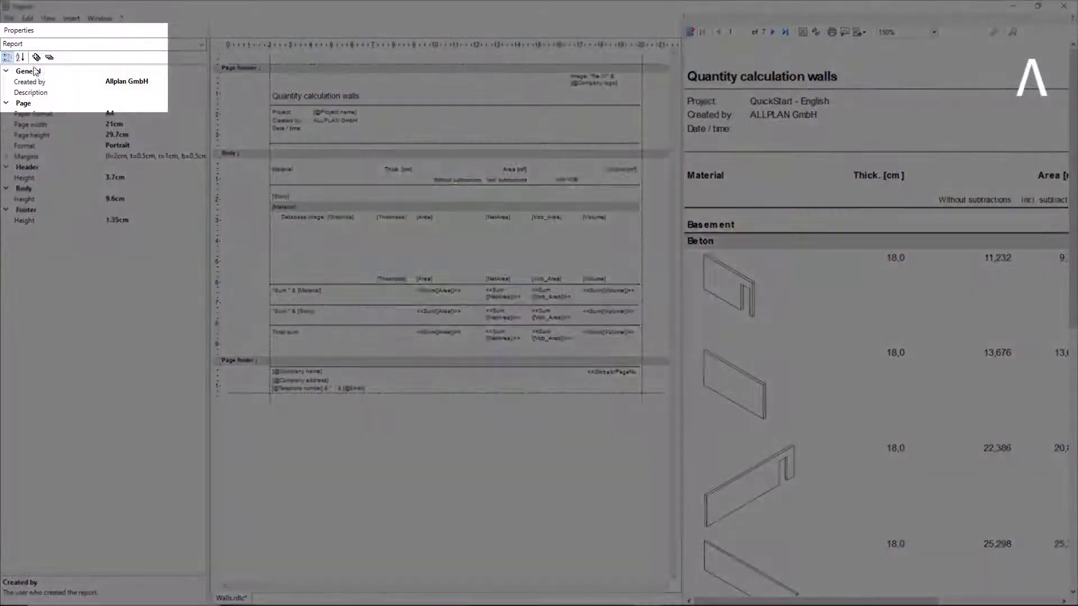
left_click(34, 72)
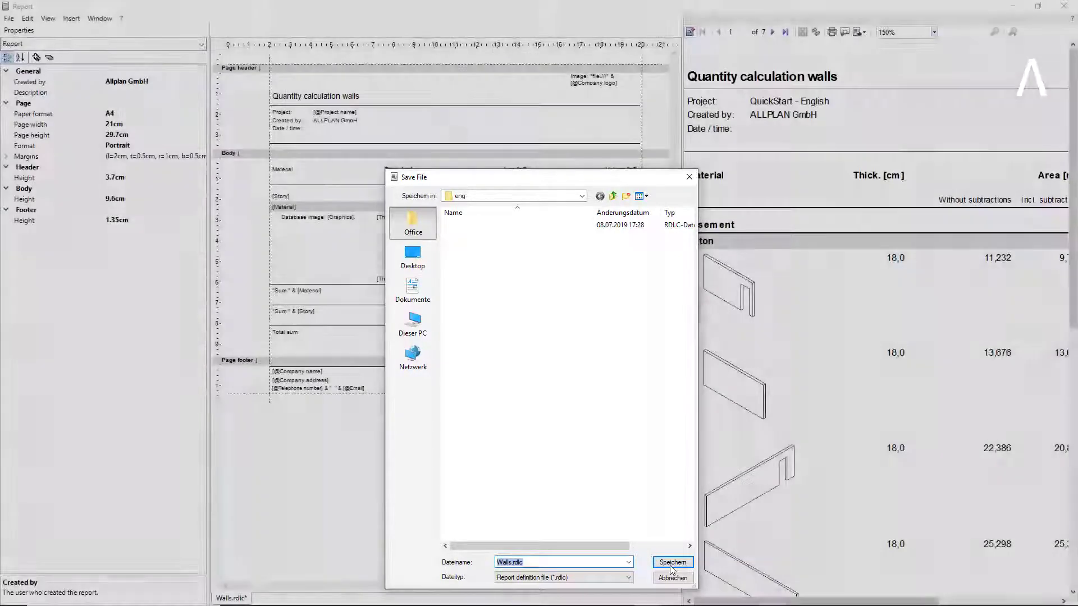
left_click(672, 562)
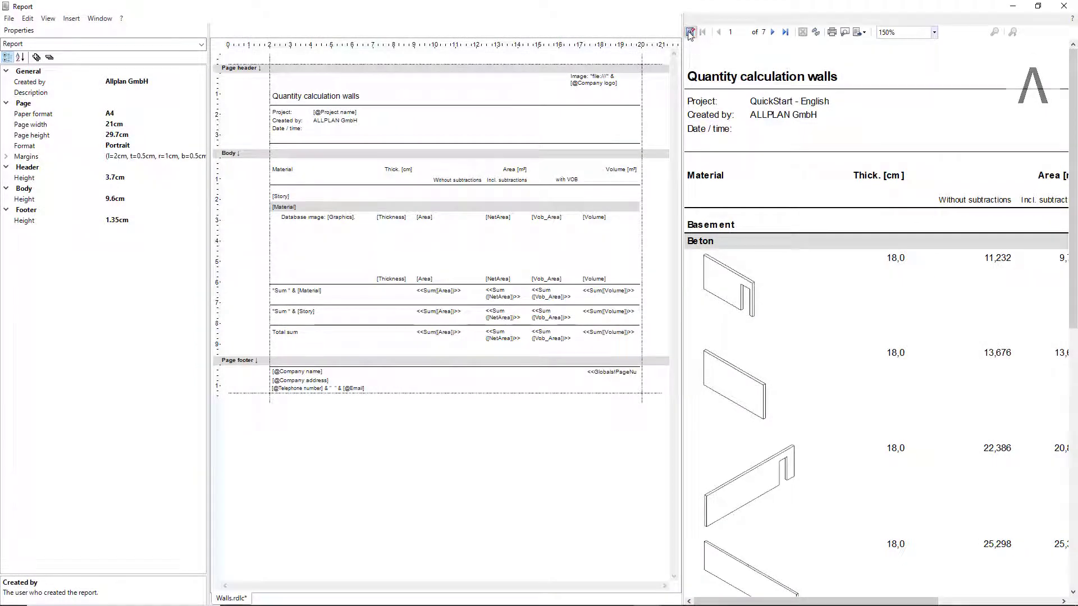
left_click(689, 32)
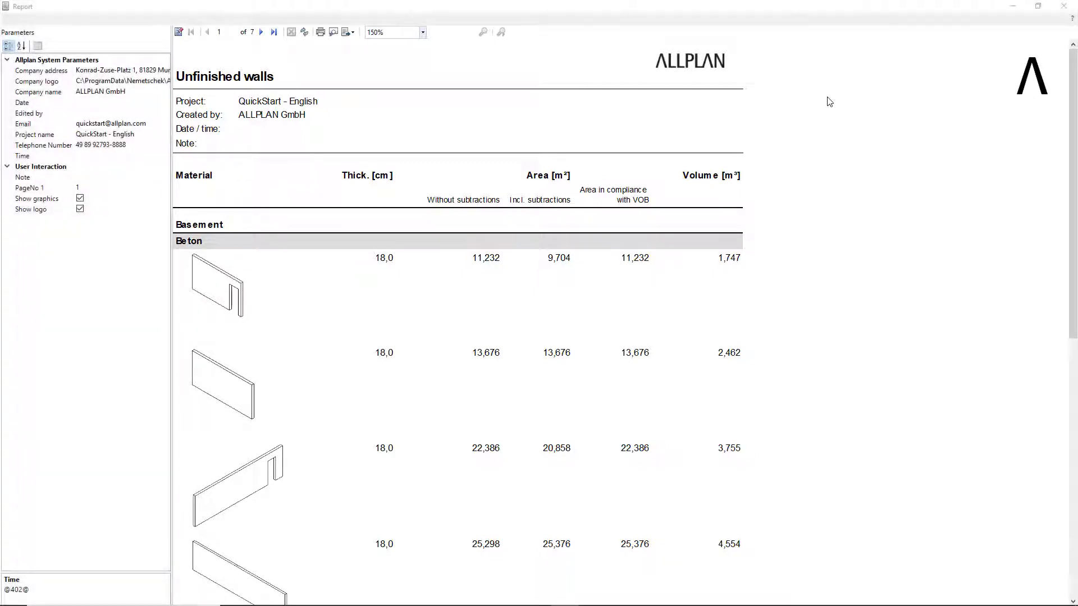
left_click(1063, 9)
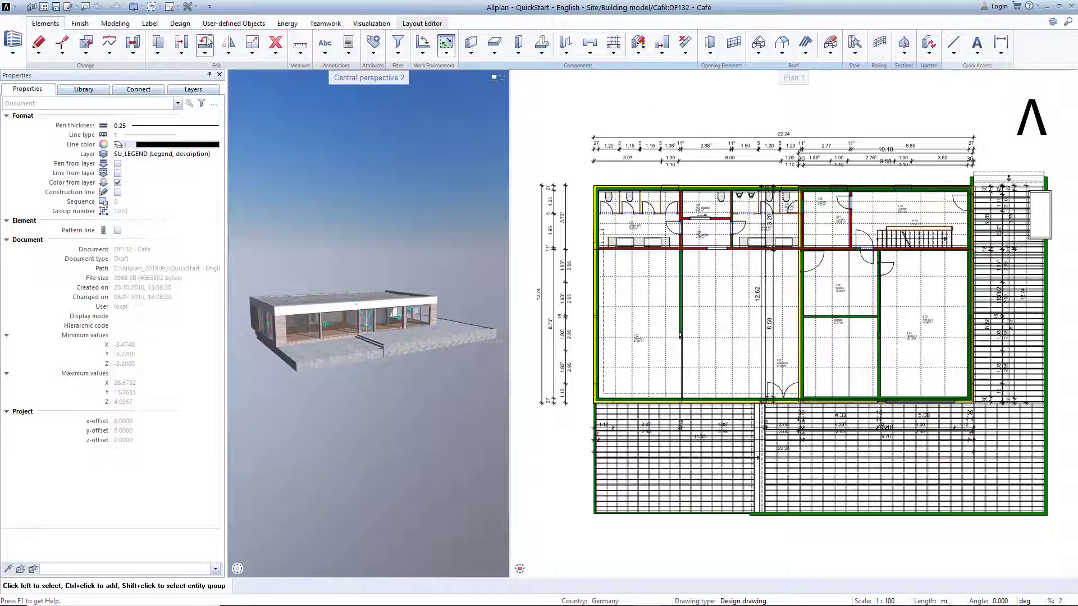
Open the Office Name and Address defaults and confirm the office name, address and contact details.
left_click(197, 8)
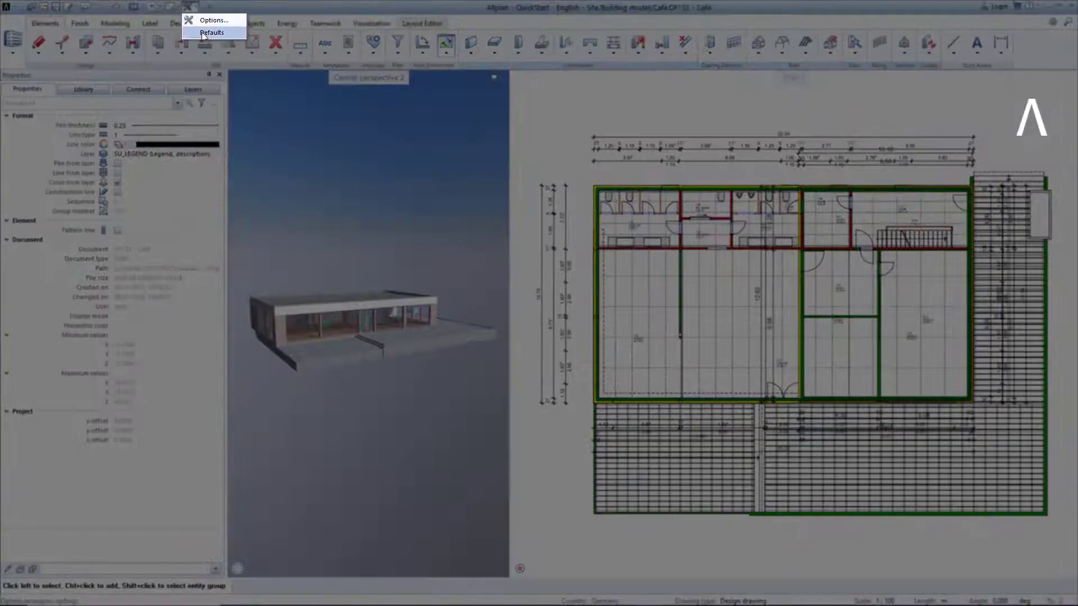
left_click(208, 32)
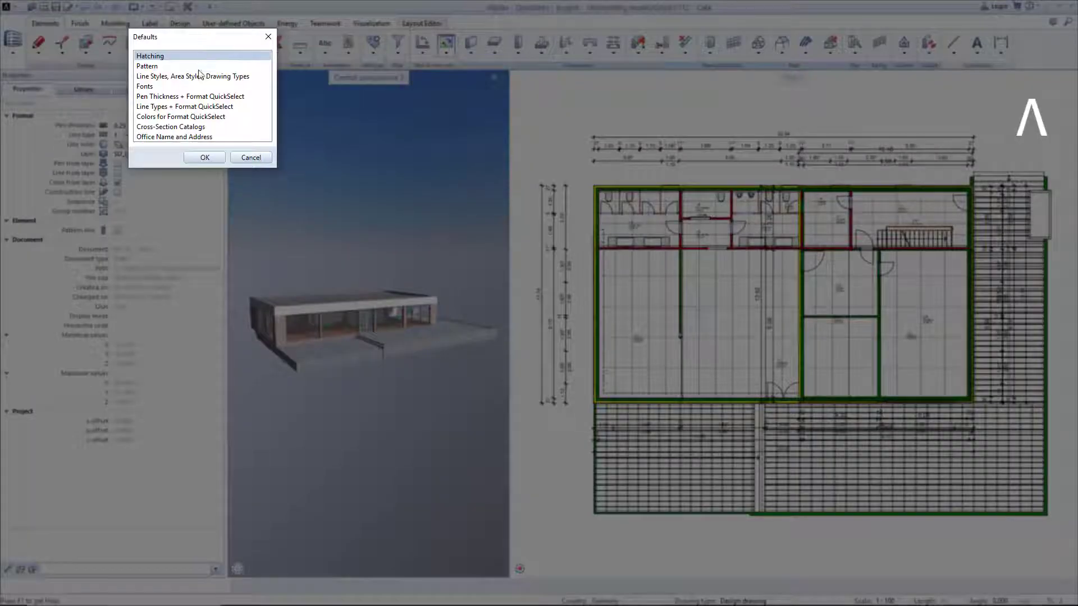
double_click(187, 137)
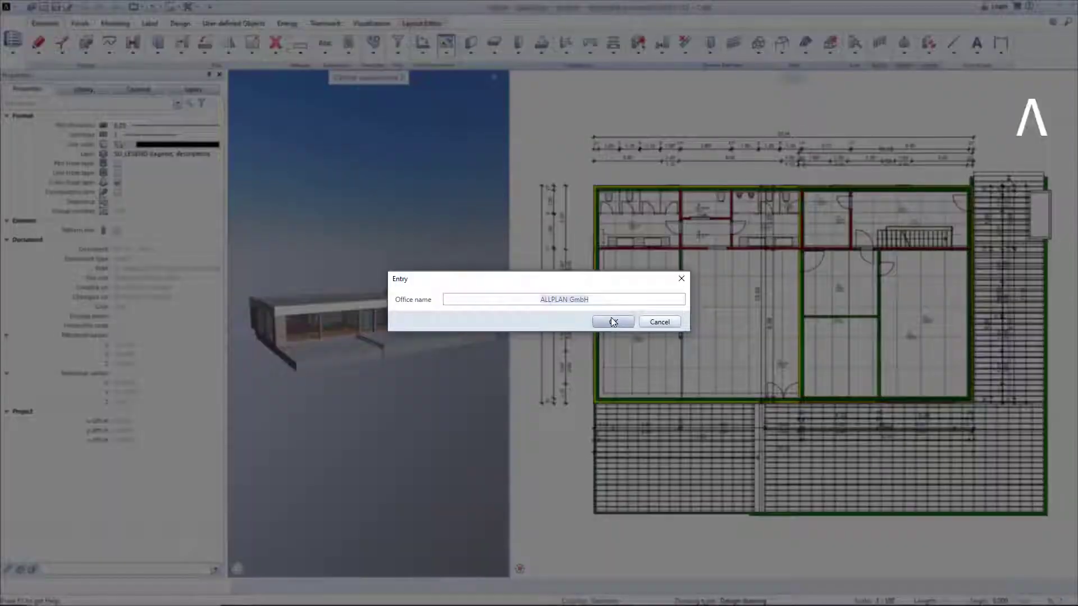
left_click(613, 321)
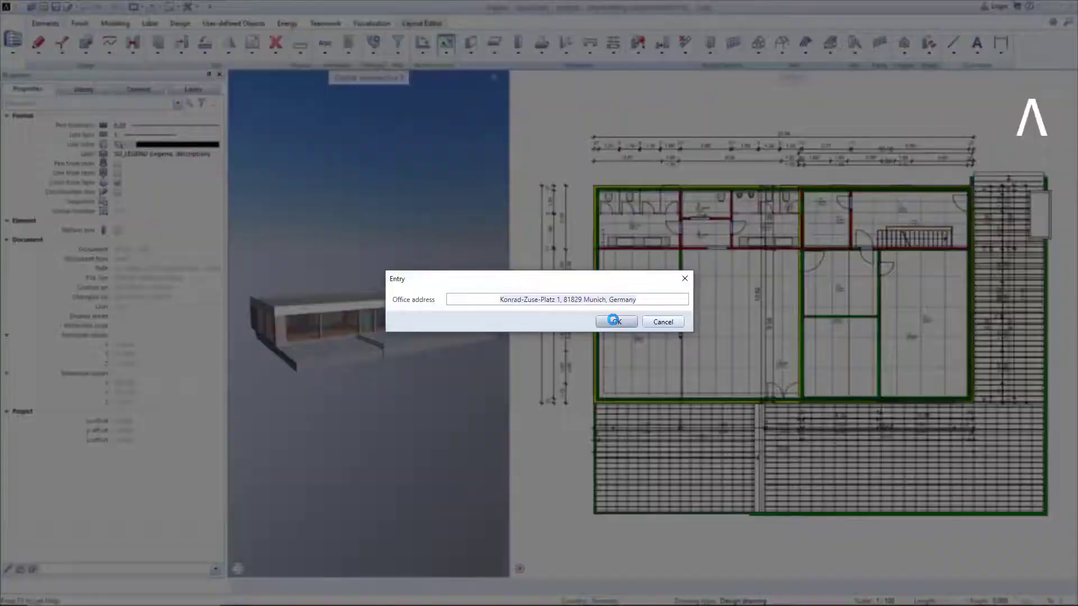
left_click(616, 321)
left_click(615, 321)
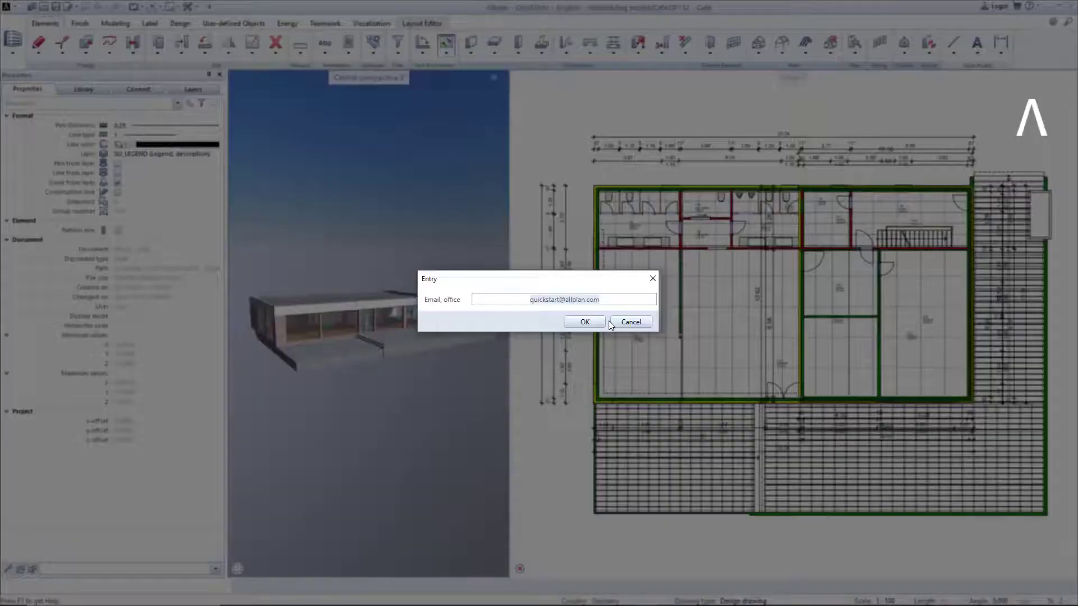
left_click(585, 323)
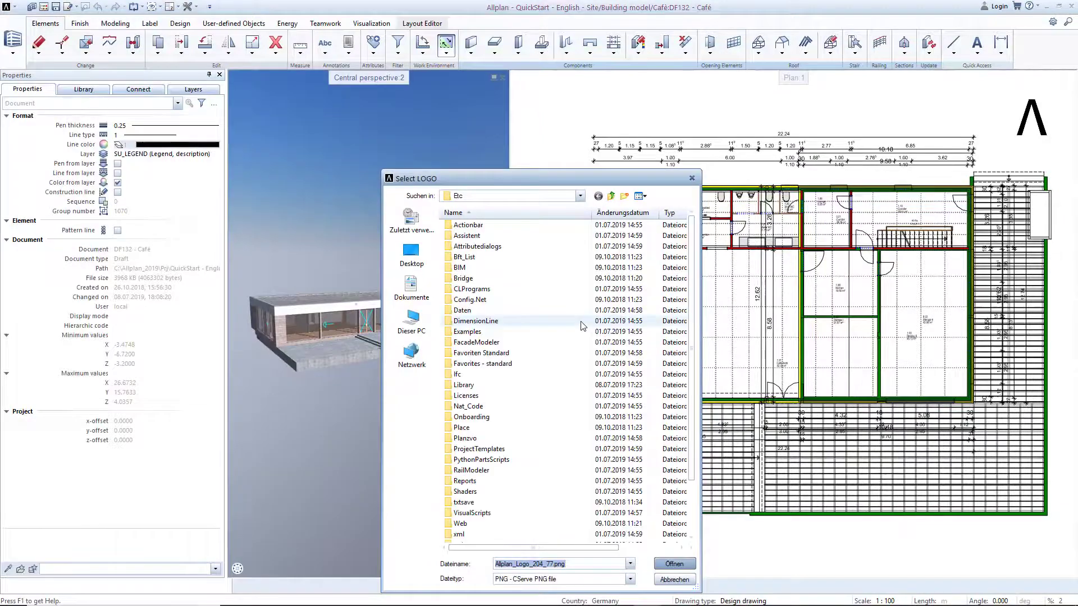
Set AllplanPrecast_Logo_204_77.png from the Etc folder as the office logo.
scroll(549, 365, "down", 2)
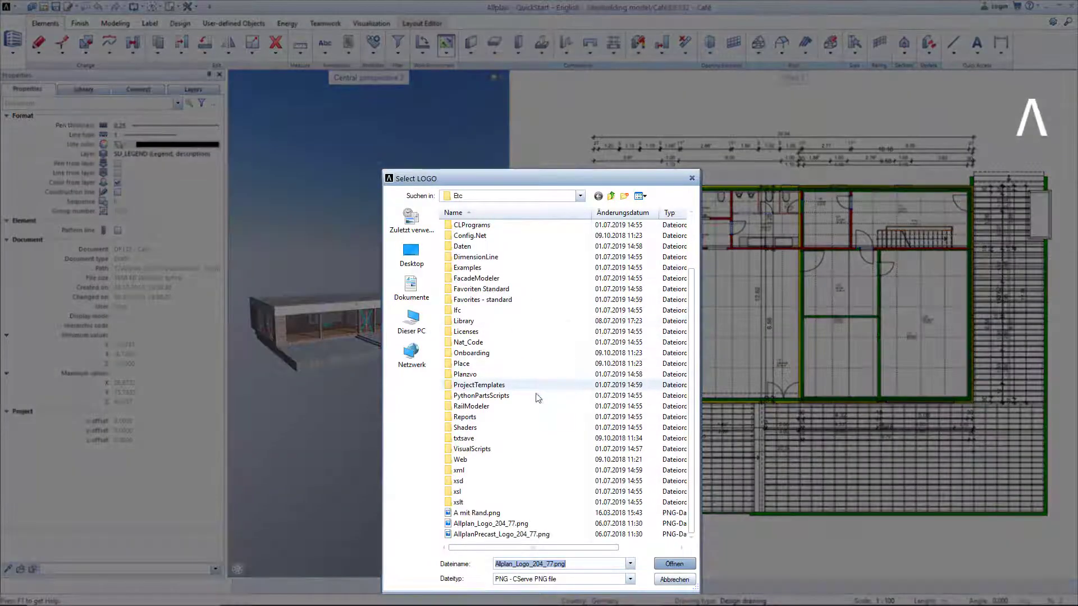
left_click(500, 534)
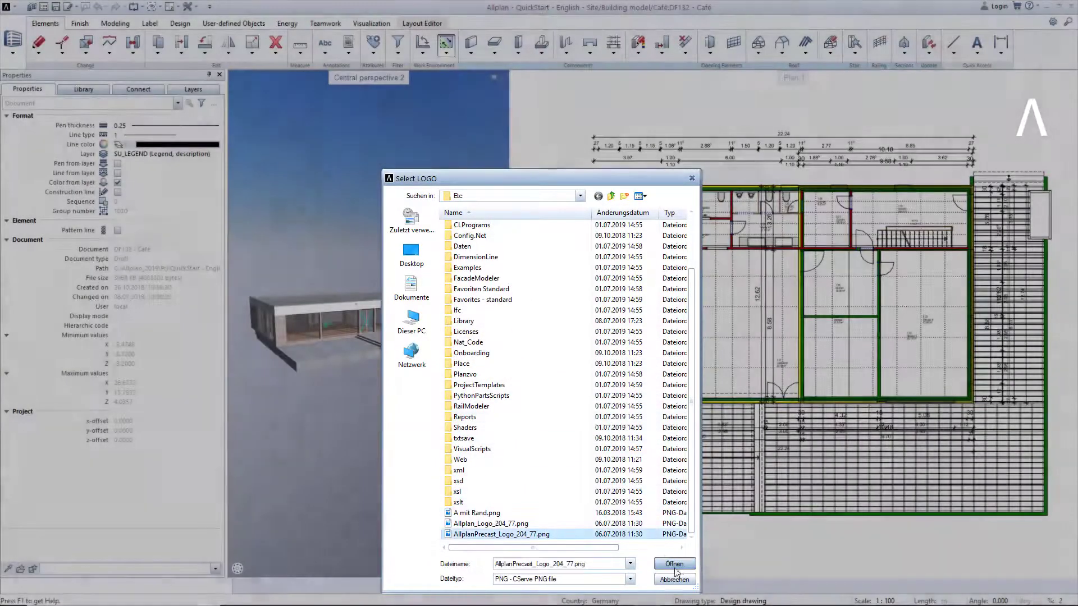
left_click(675, 565)
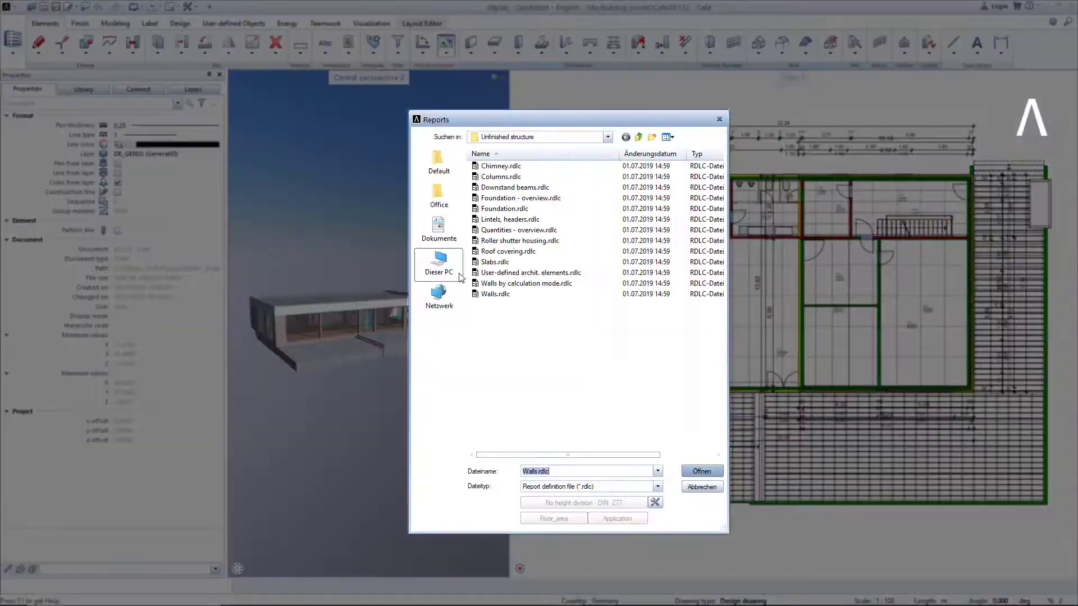
Generate the Unfinished walls report for all elements of the café model.
double_click(487, 292)
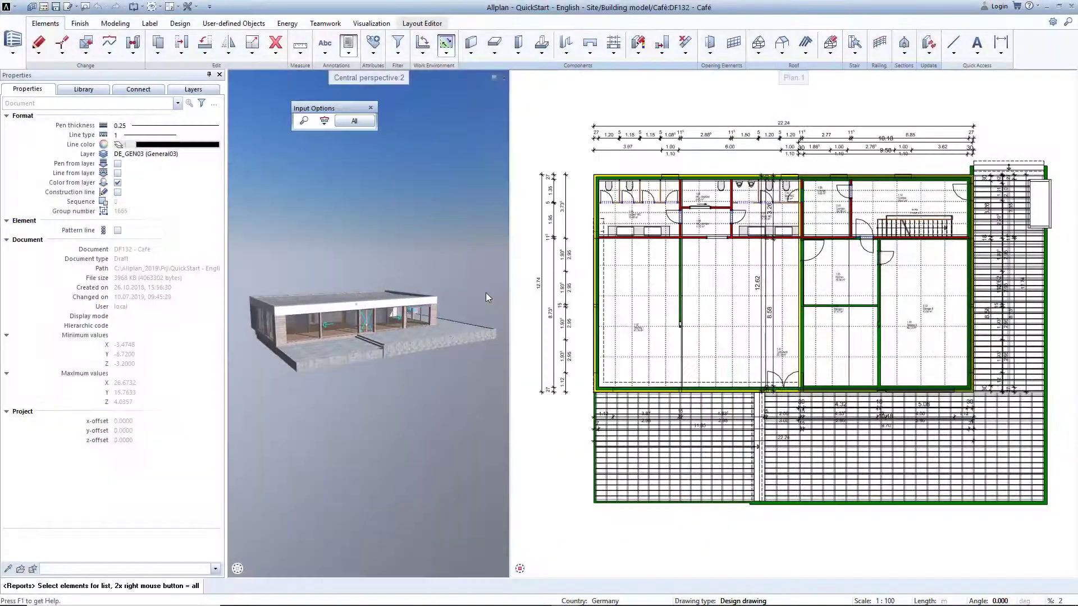
left_click(353, 122)
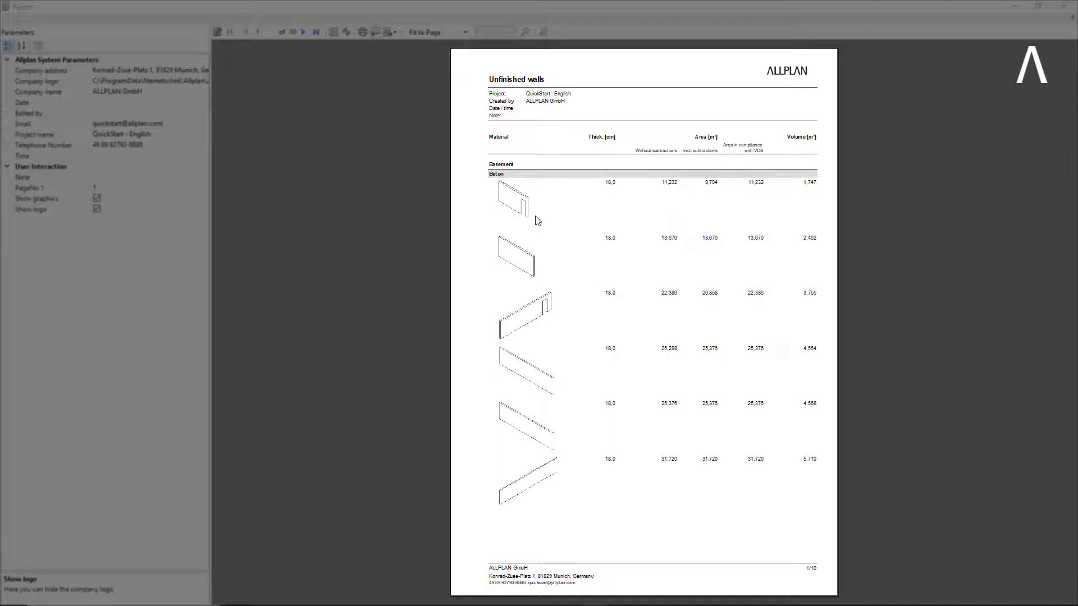
scroll(534, 217, "up", 7, "ctrl")
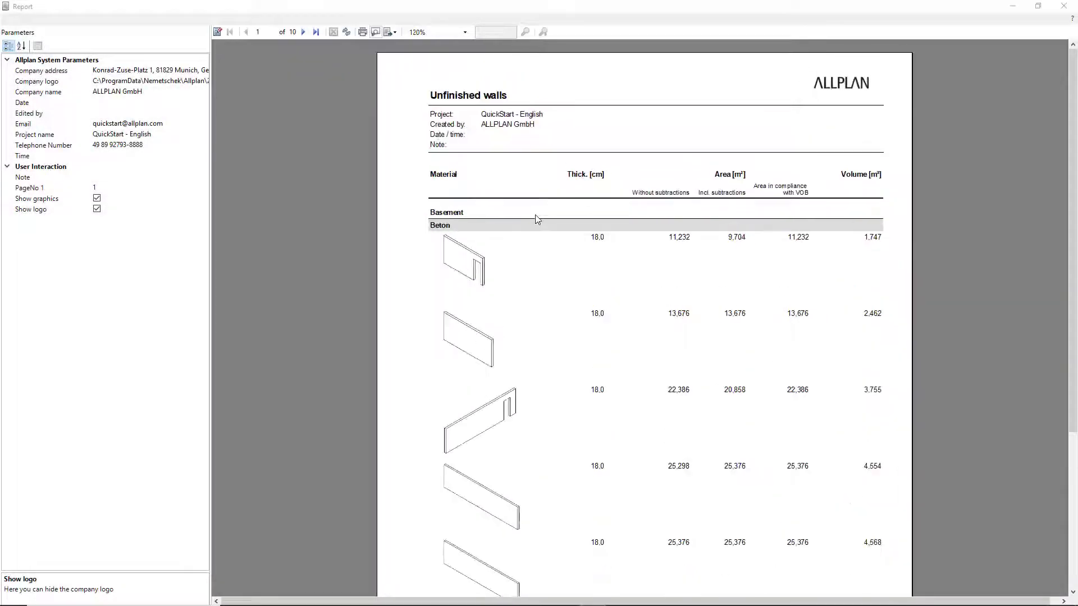
scroll(533, 217, "up", 1, "ctrl")
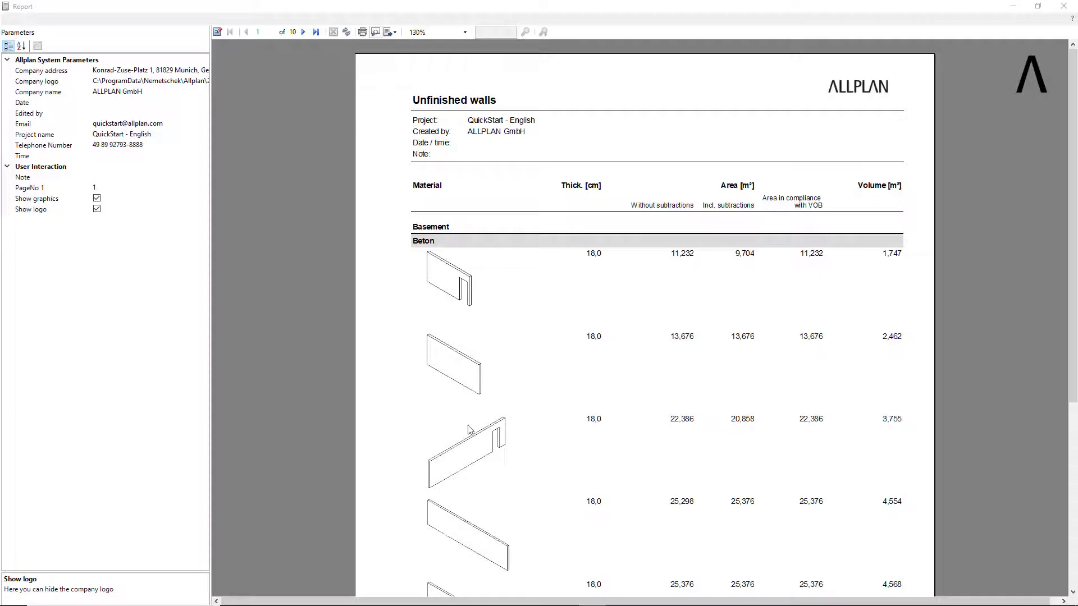
Try hiding the wall graphics in the report, examine the first pages, and show the graphics again.
left_click(97, 199)
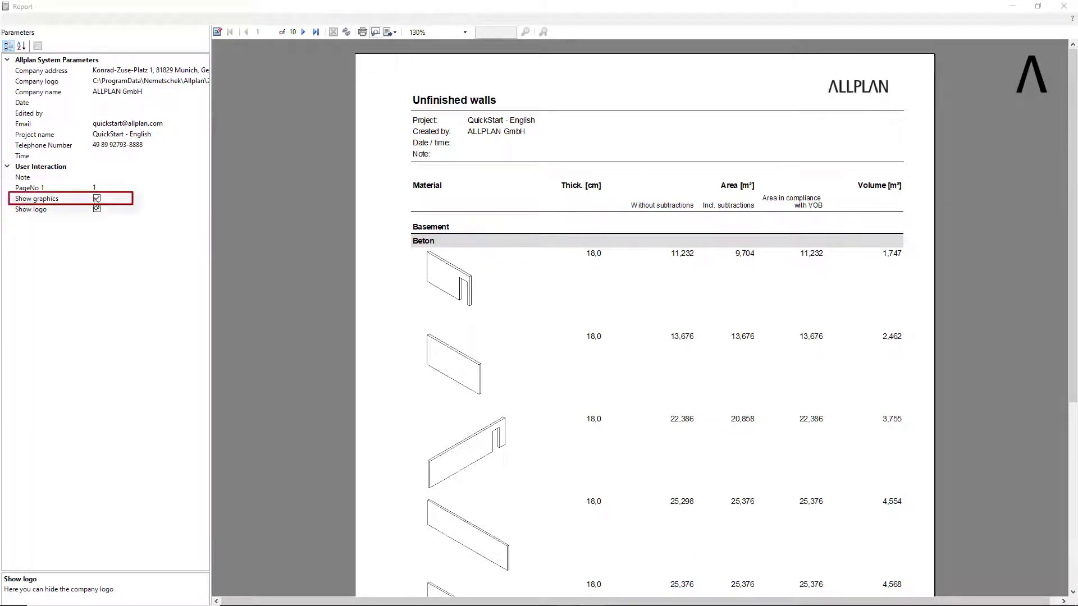
left_click(97, 199)
left_click(97, 199)
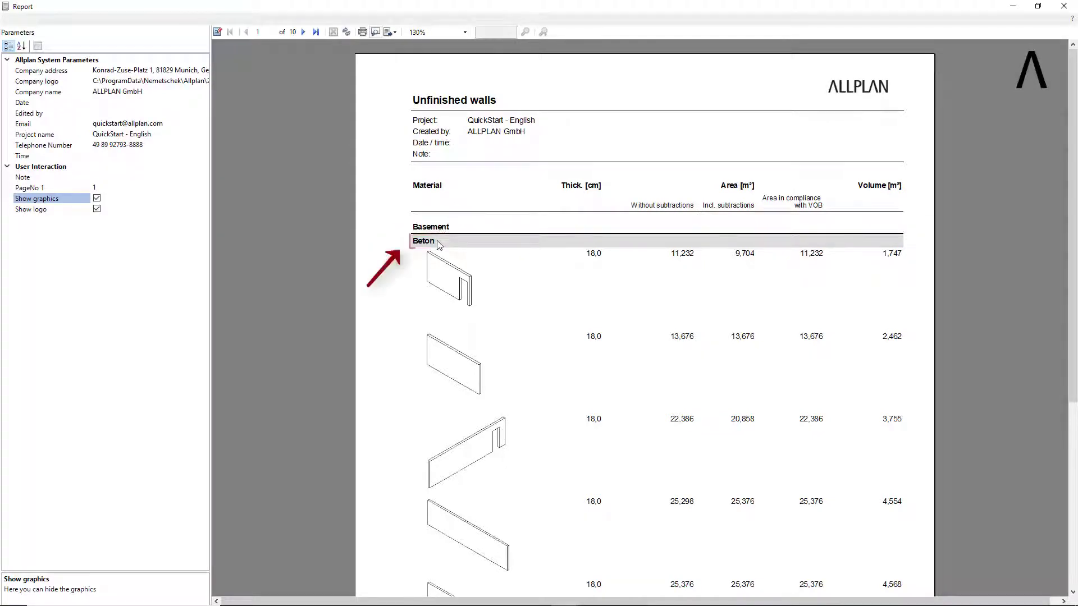
scroll(439, 245, "down", 10)
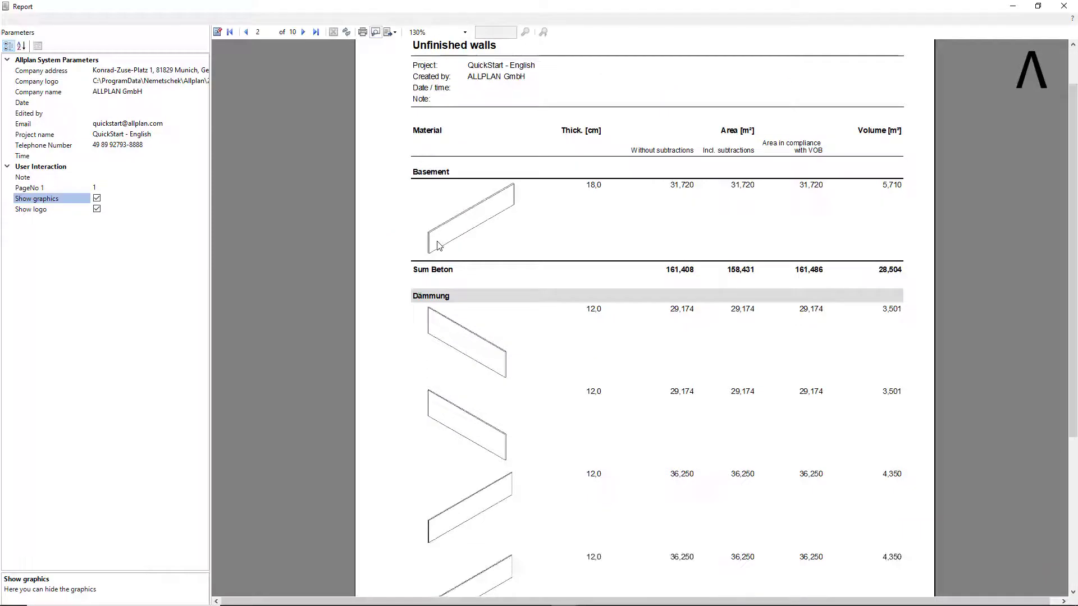
scroll(477, 270, "up", 10)
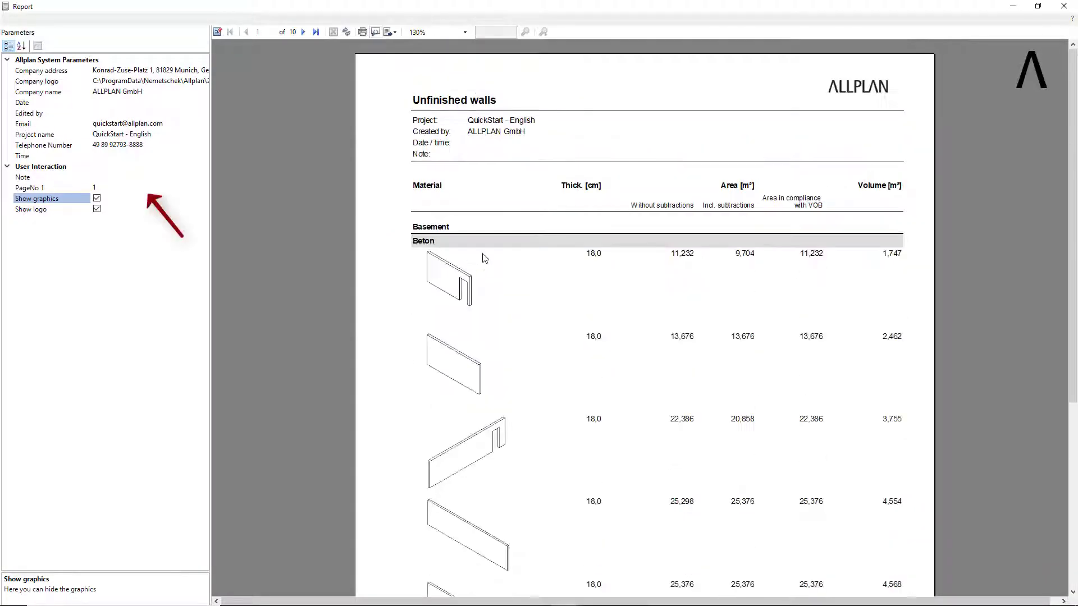
left_click(98, 199)
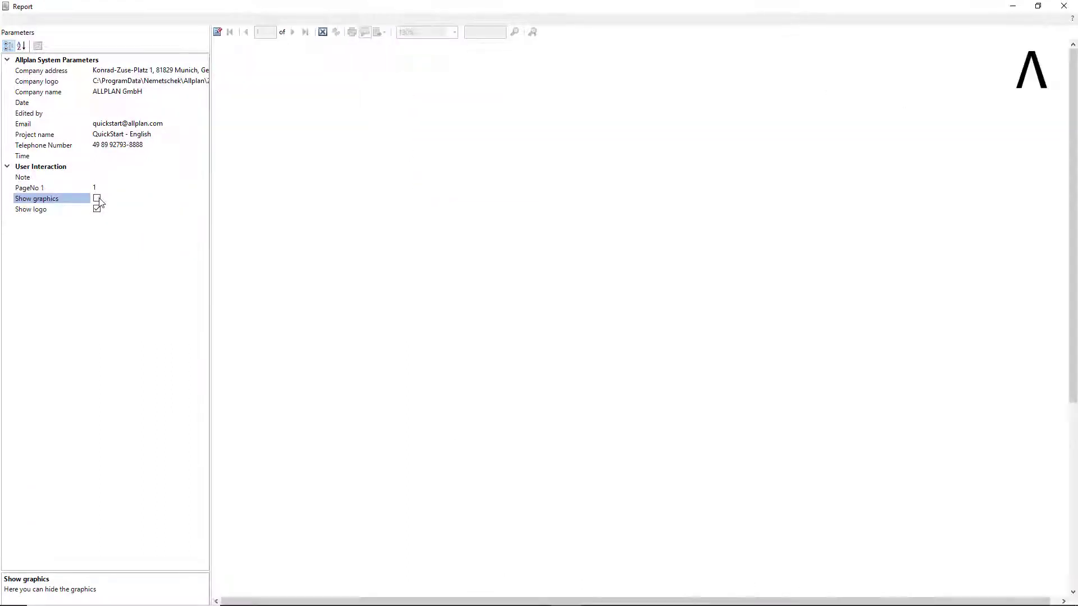
left_click(97, 199)
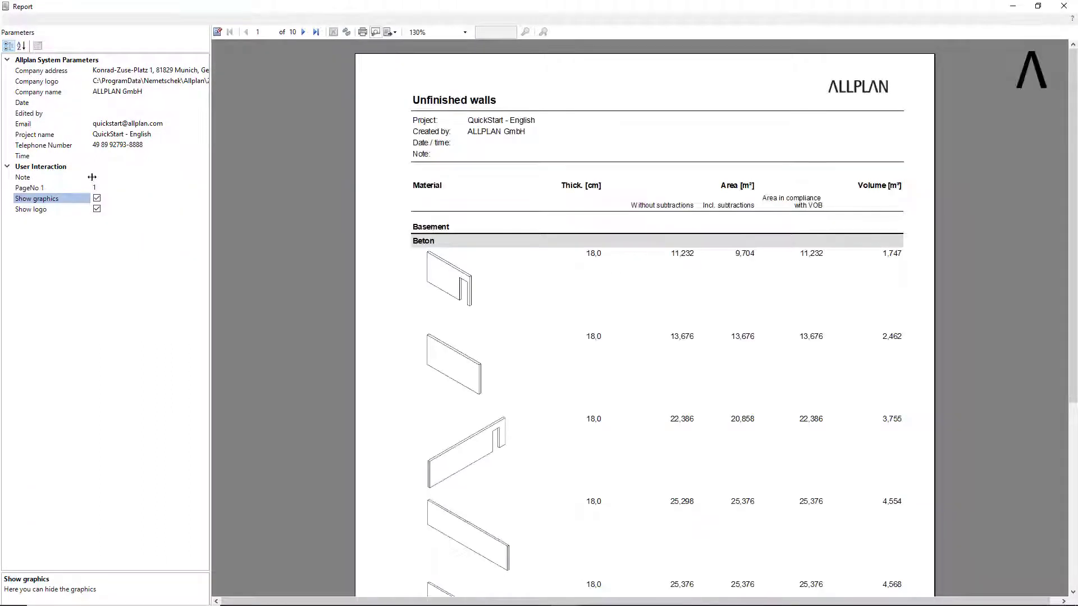
Enter "Test" as the report's note.
left_click(95, 177)
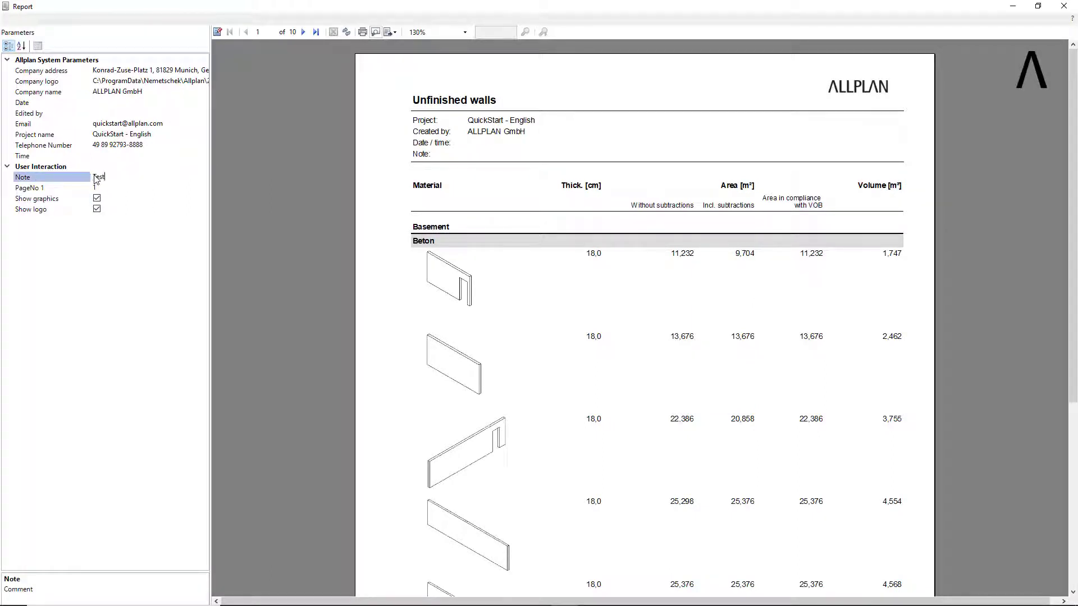
type("Test")
left_click(121, 188)
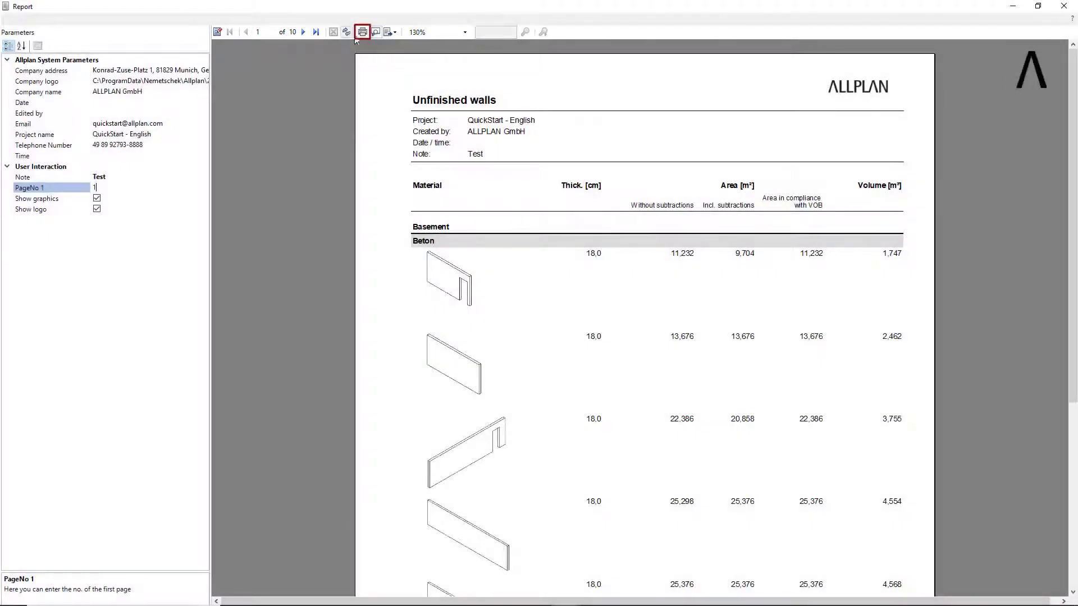
Export the wall report to Allplan and examine its pages placed beside the floor plan.
left_click(395, 33)
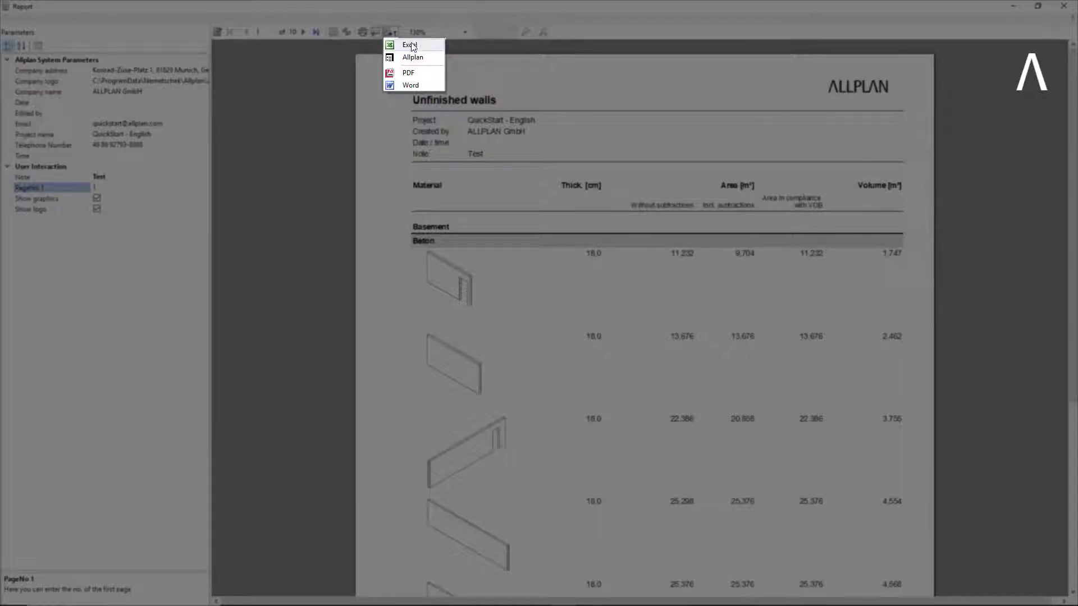
left_click(431, 64)
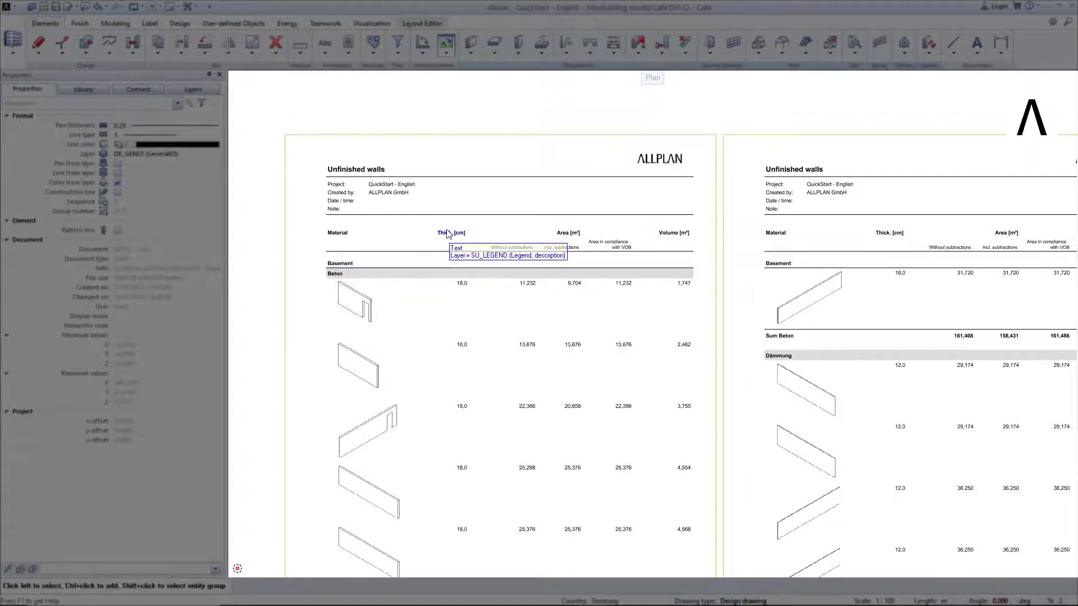
scroll(448, 233, "down", 5)
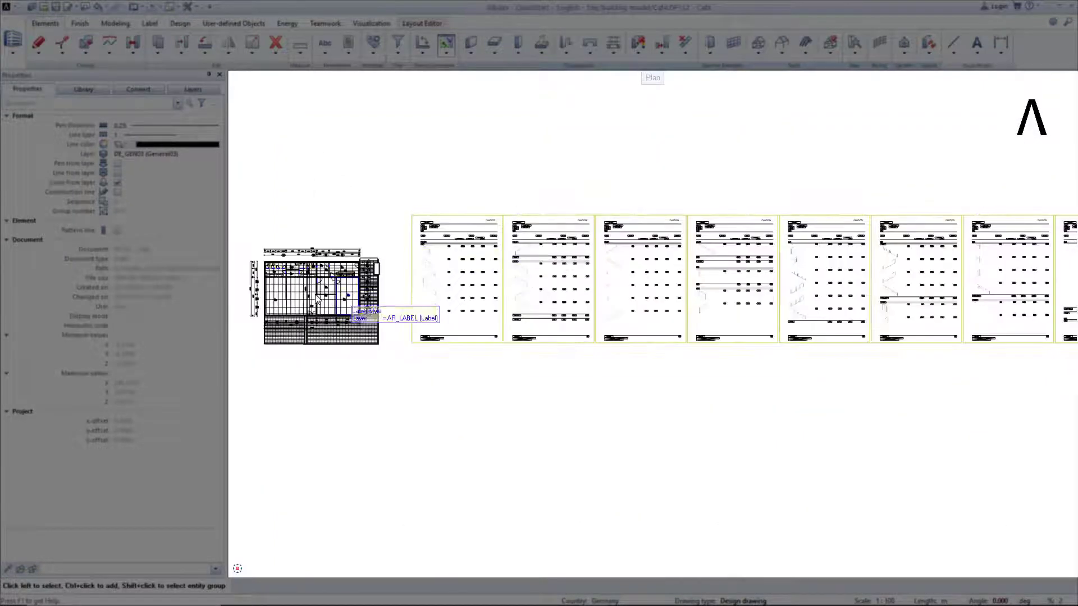
scroll(316, 298, "up", 8)
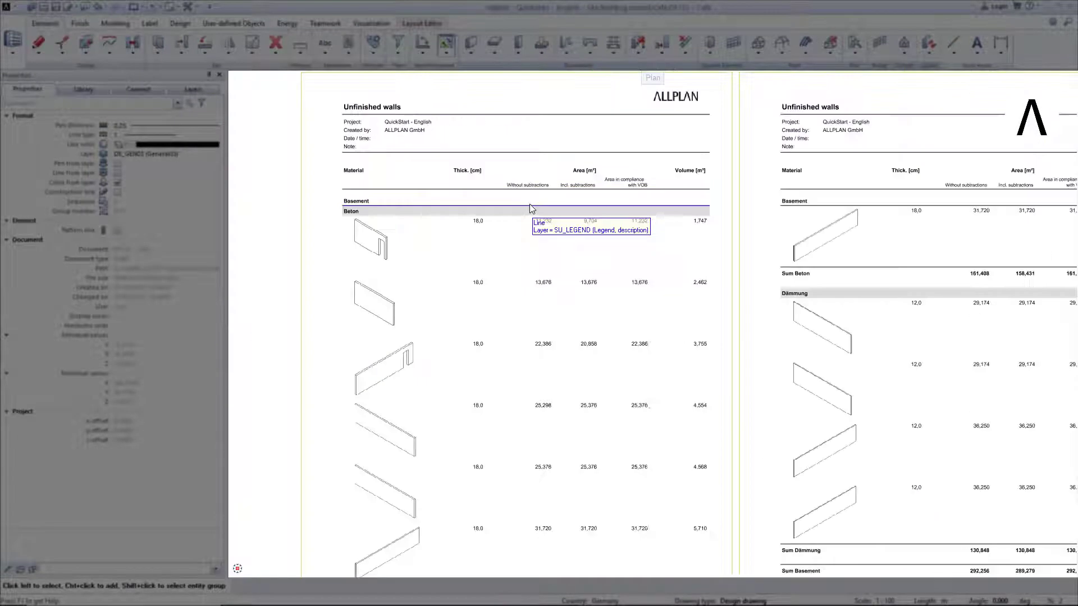
scroll(530, 204, "up", 2)
scroll(530, 204, "down", 2)
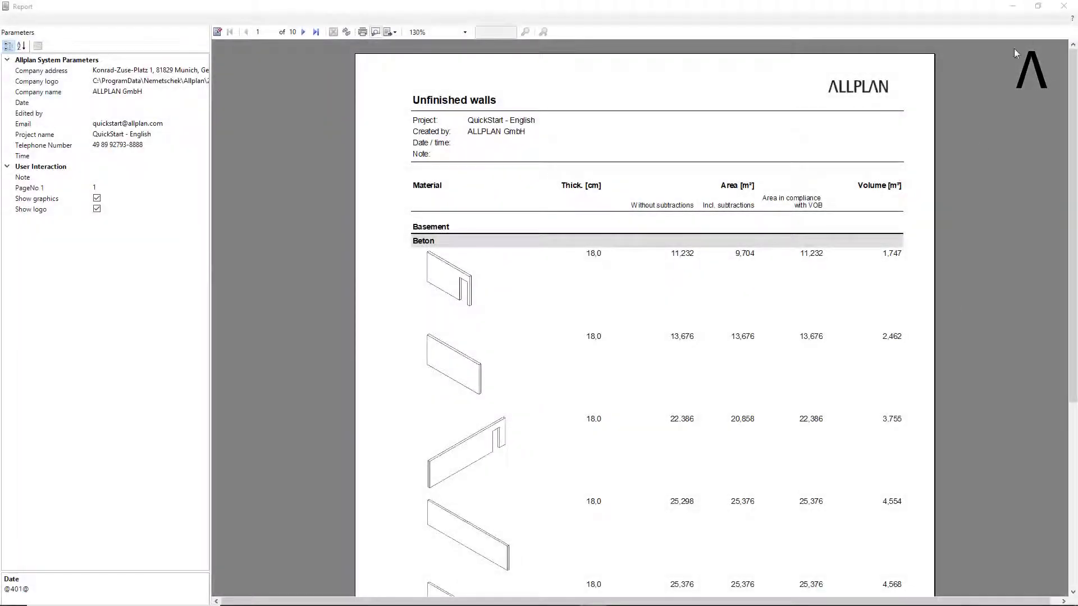
left_click(1065, 8)
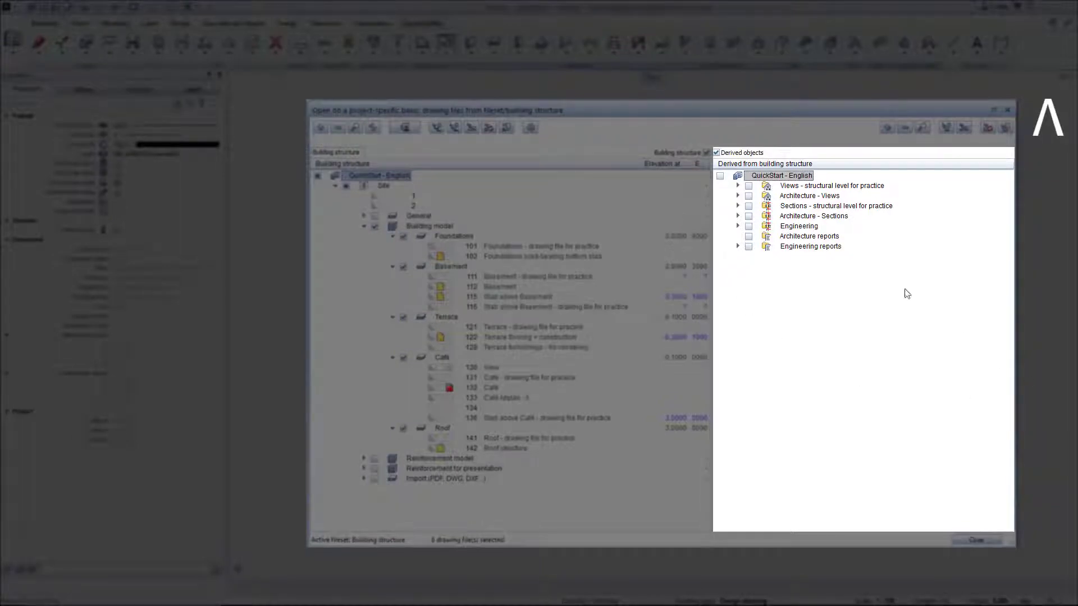
Insert a Reports structural level under Architecture reports in the derived building structure, and add a Report to it.
right_click(817, 241)
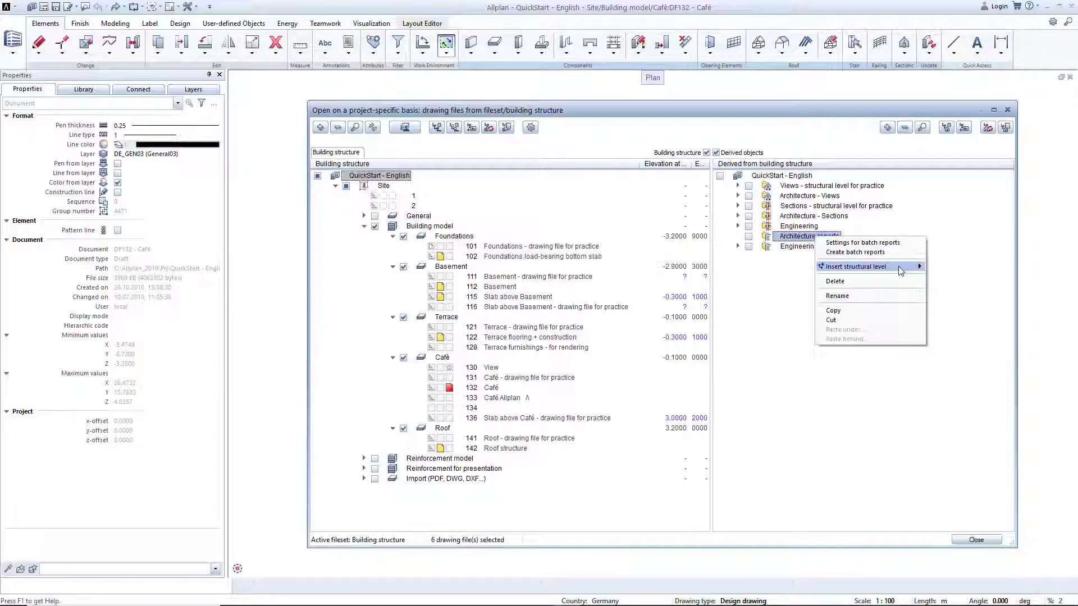
mouse_move(900, 268)
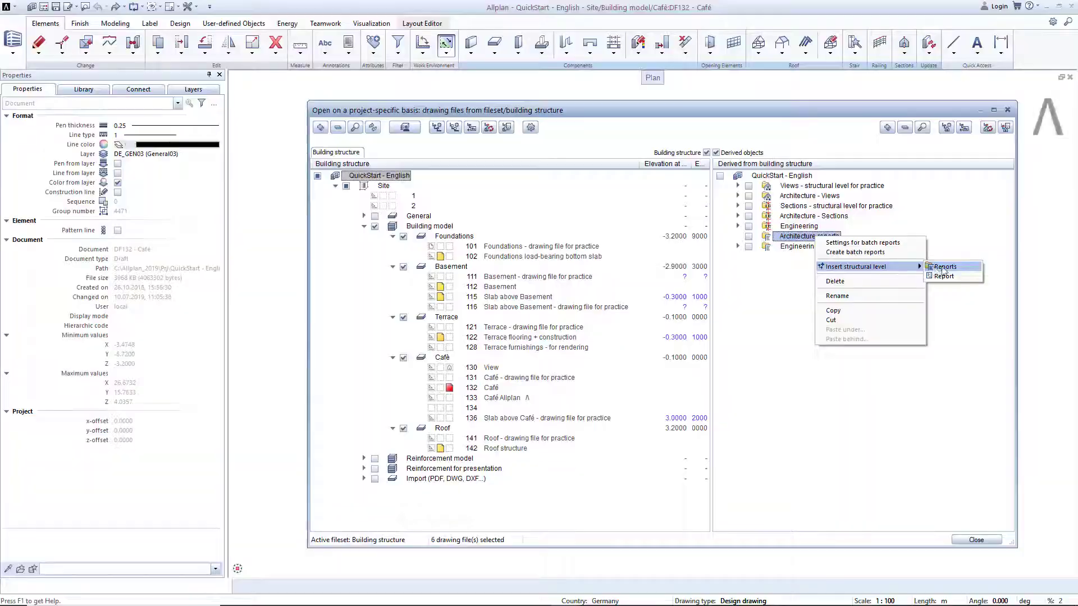
left_click(944, 268)
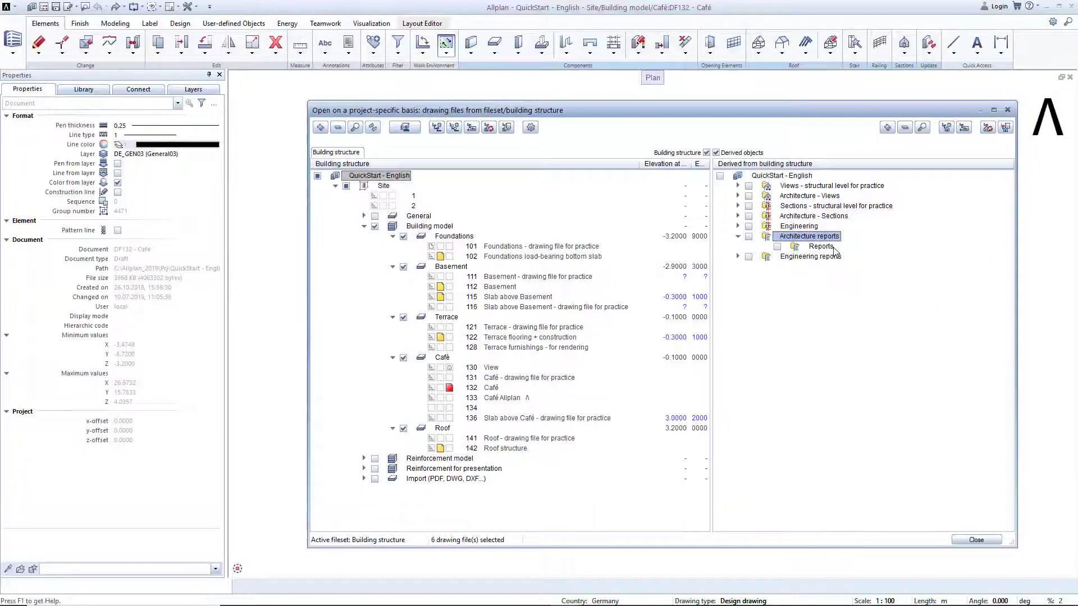
right_click(833, 248)
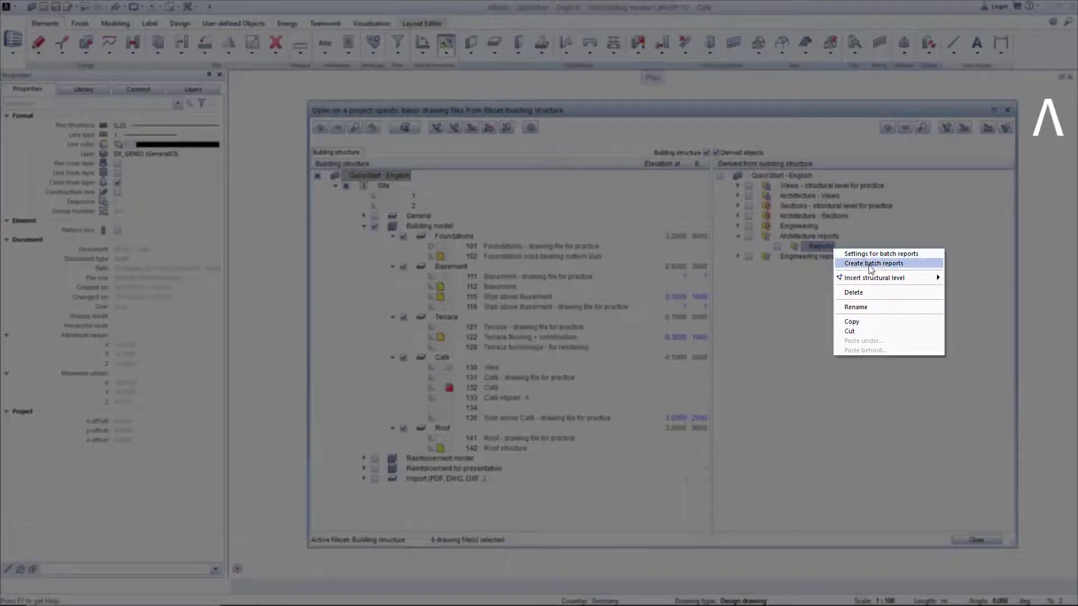
mouse_move(898, 278)
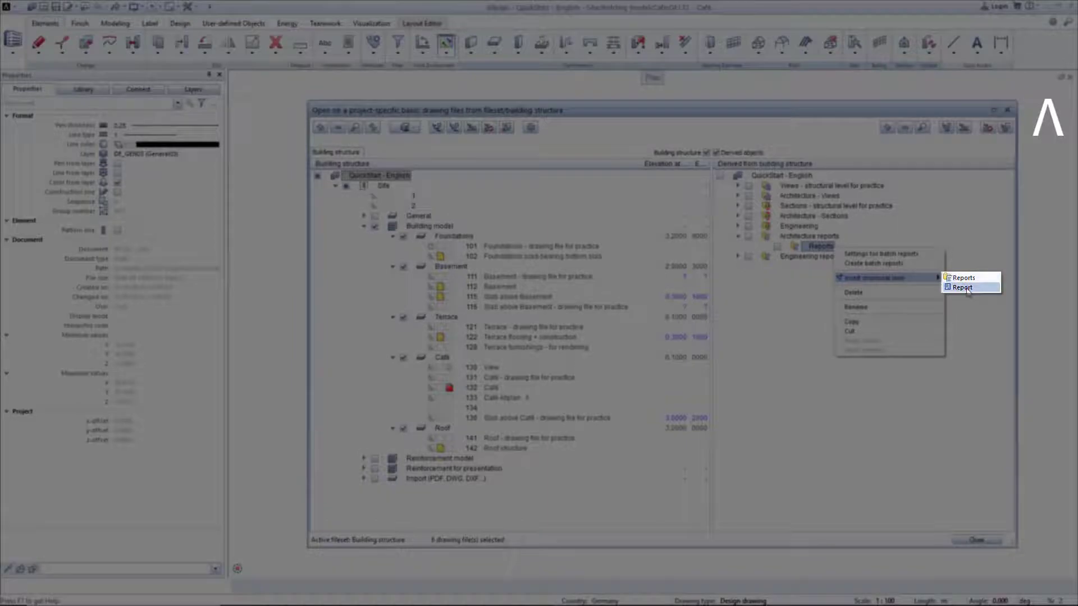
left_click(962, 287)
Assign drawing files 112 Basement and 132 Café to the Report entry as its source drawing files.
right_click(849, 256)
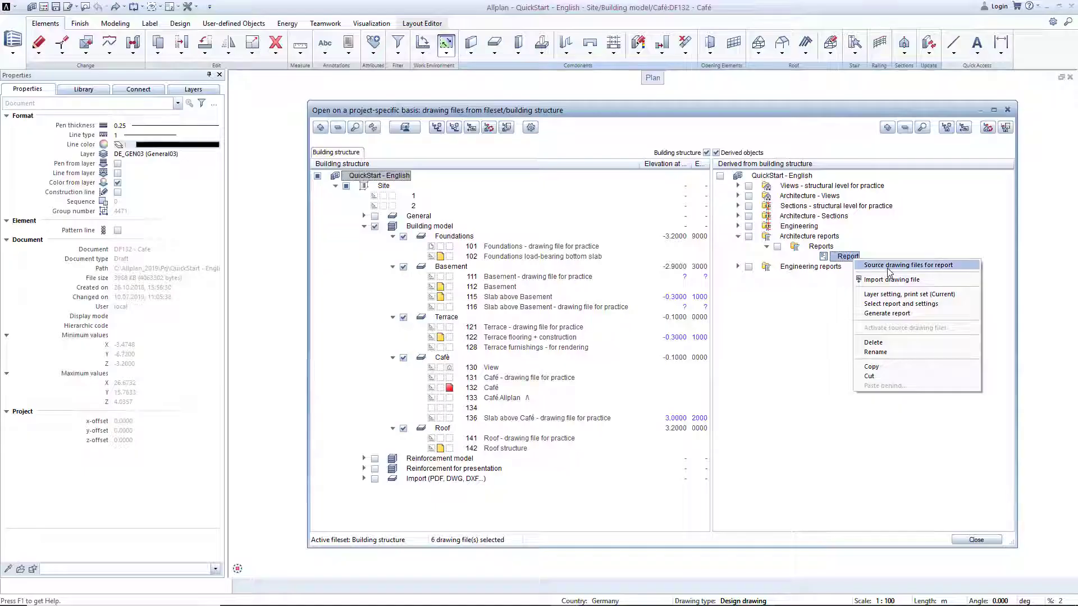
left_click(892, 280)
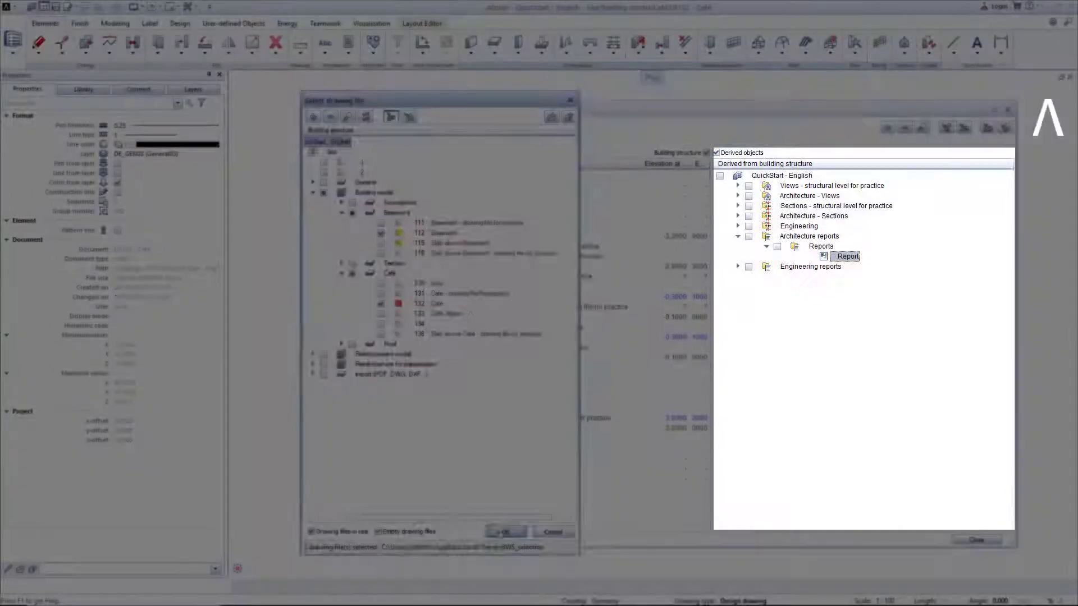
left_click(506, 532)
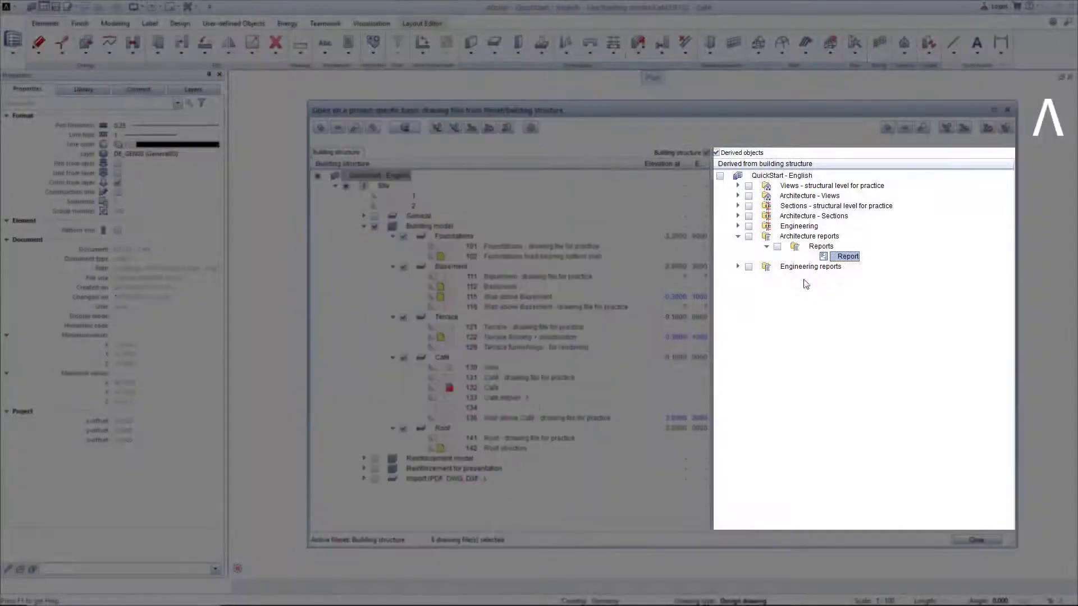
Set the Report entry's layer setting to use the Load-bearing components print set from the QuickStart folder.
right_click(857, 256)
left_click(870, 292)
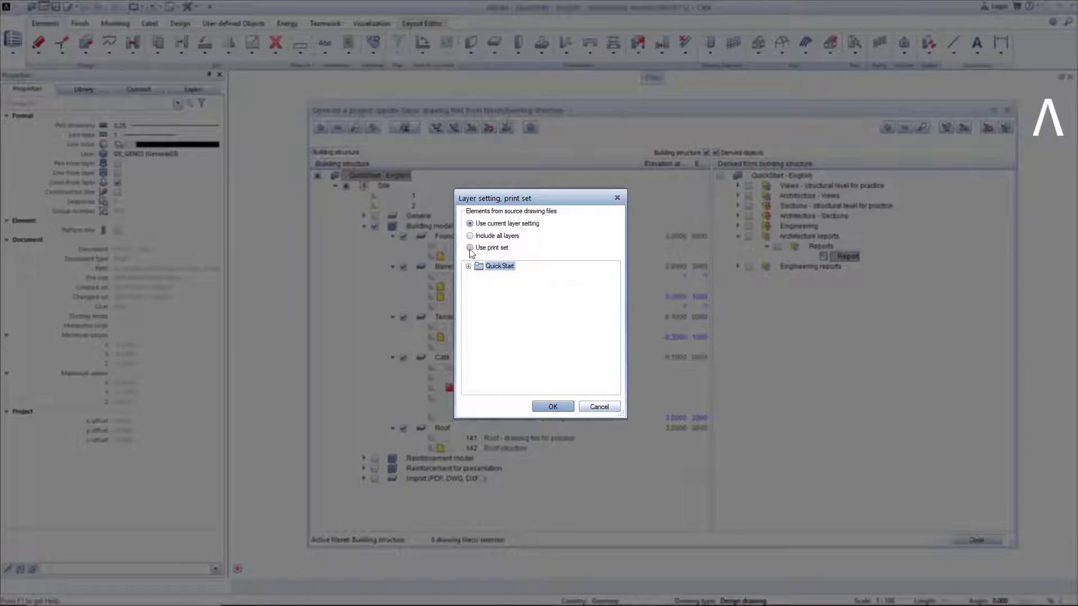
left_click(470, 248)
left_click(468, 267)
left_click(517, 279)
left_click(564, 407)
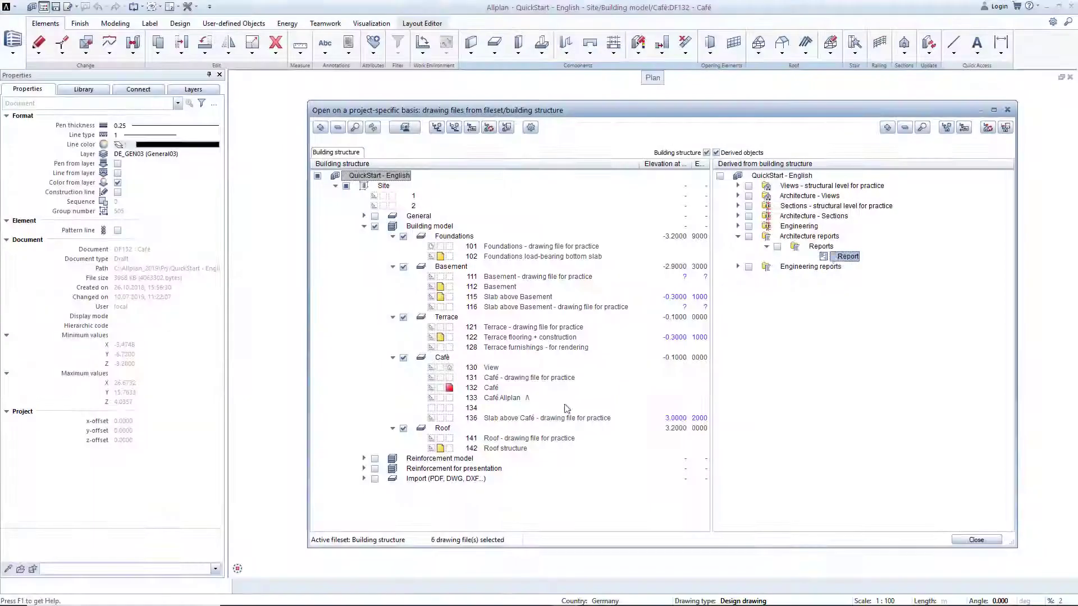
Assign the Walls.rdlc template to the Report entry, with Report Viewer as the output file type.
right_click(857, 258)
left_click(882, 302)
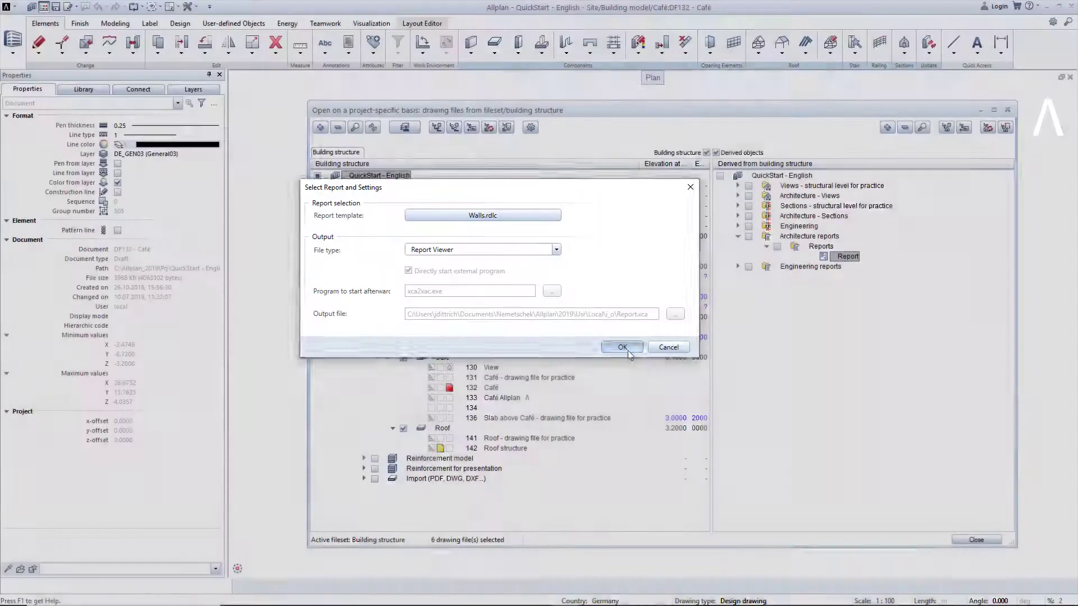
left_click(622, 347)
Rename the Report entry under Architecture reports as "Walls".
right_click(849, 258)
left_click(884, 349)
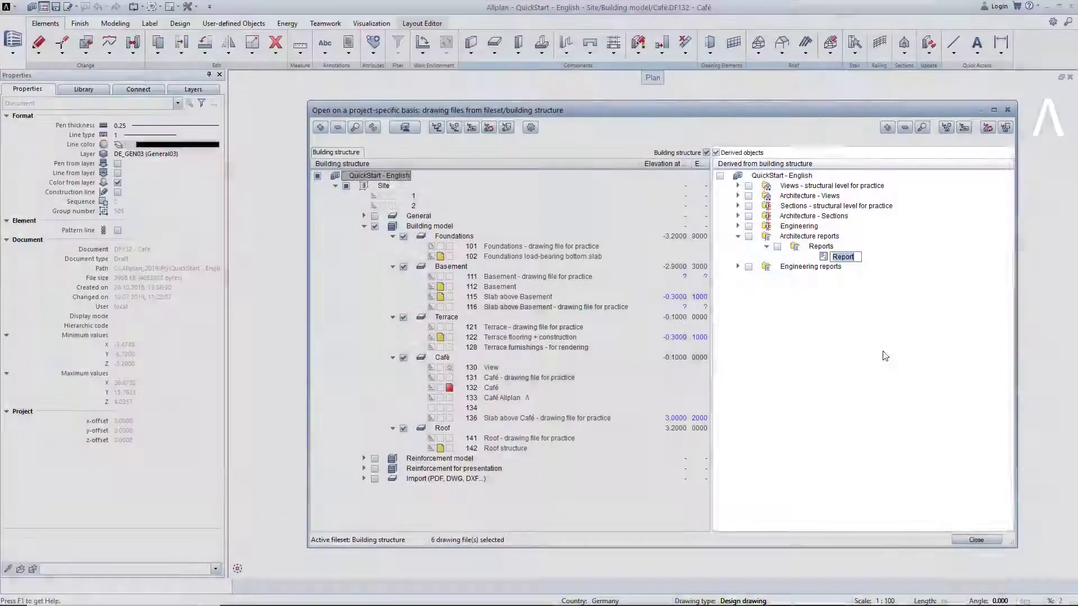
type("Walls")
key("Return")
Generate the Walls report from the derived building structure and page through it.
right_click(850, 257)
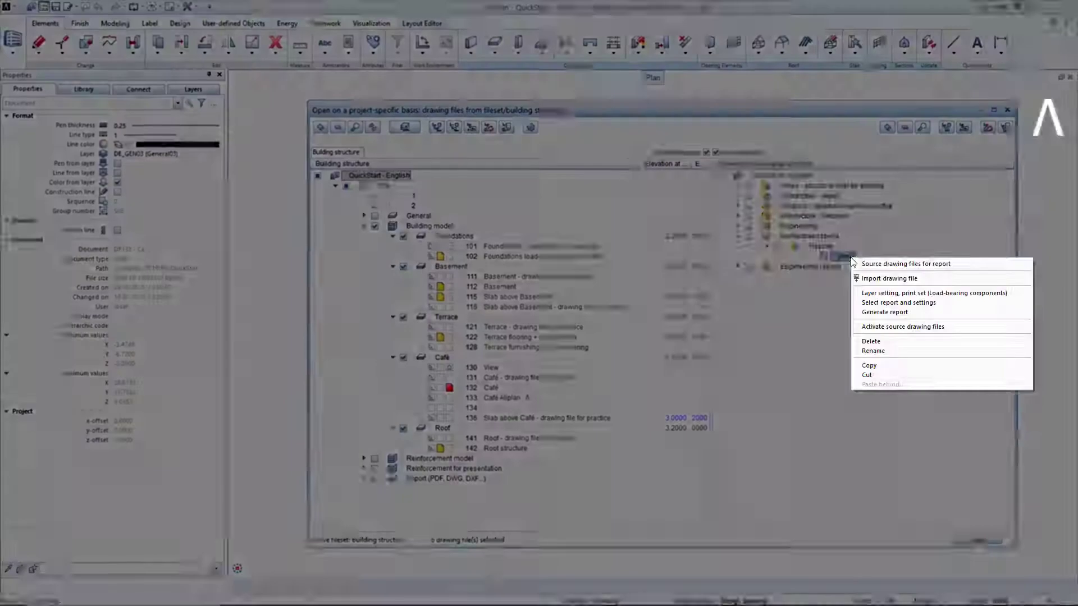
left_click(881, 308)
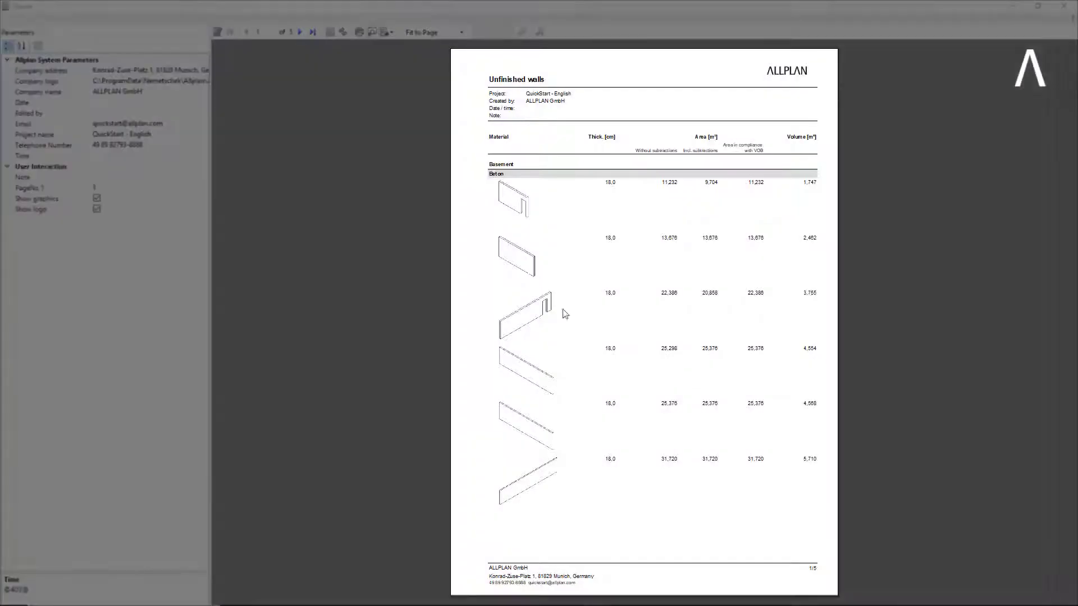
left_click(300, 33)
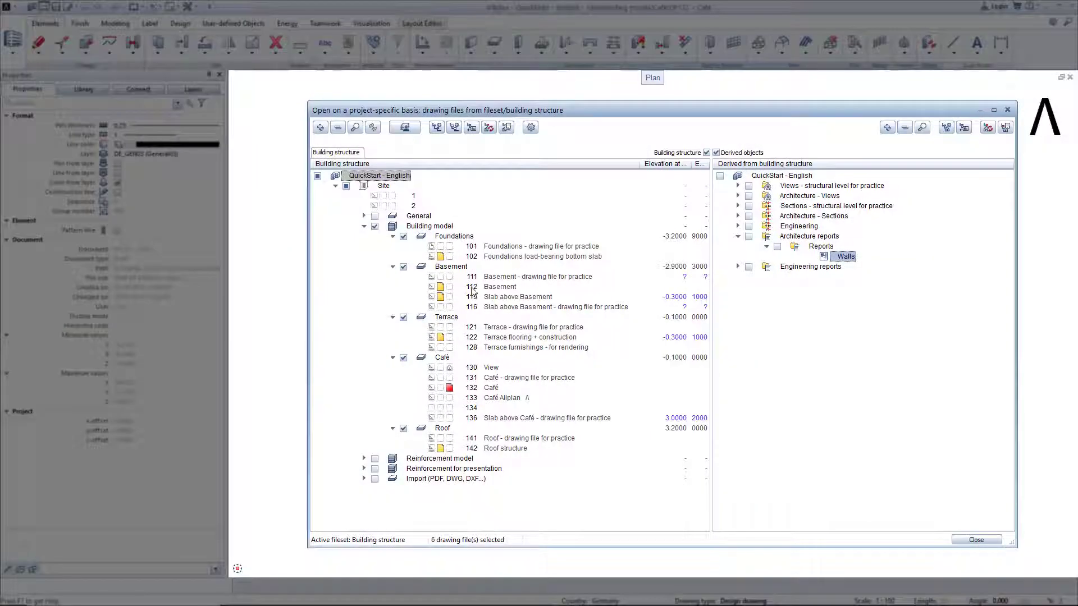
Make drawing file 112 Basement current and regenerate the Walls report from the derived building structure.
double_click(471, 287)
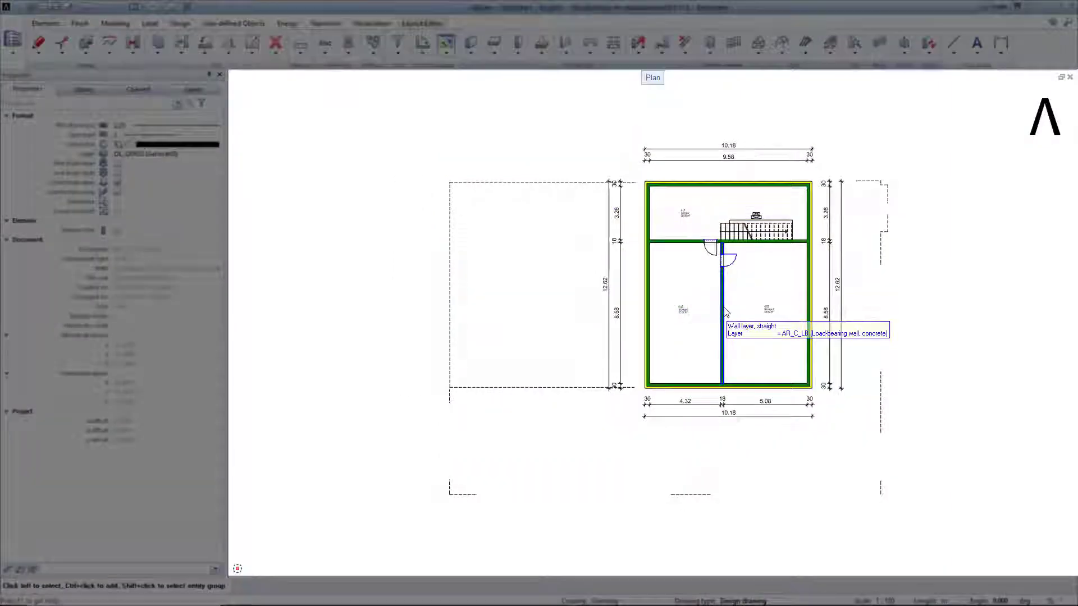
right_click(726, 311)
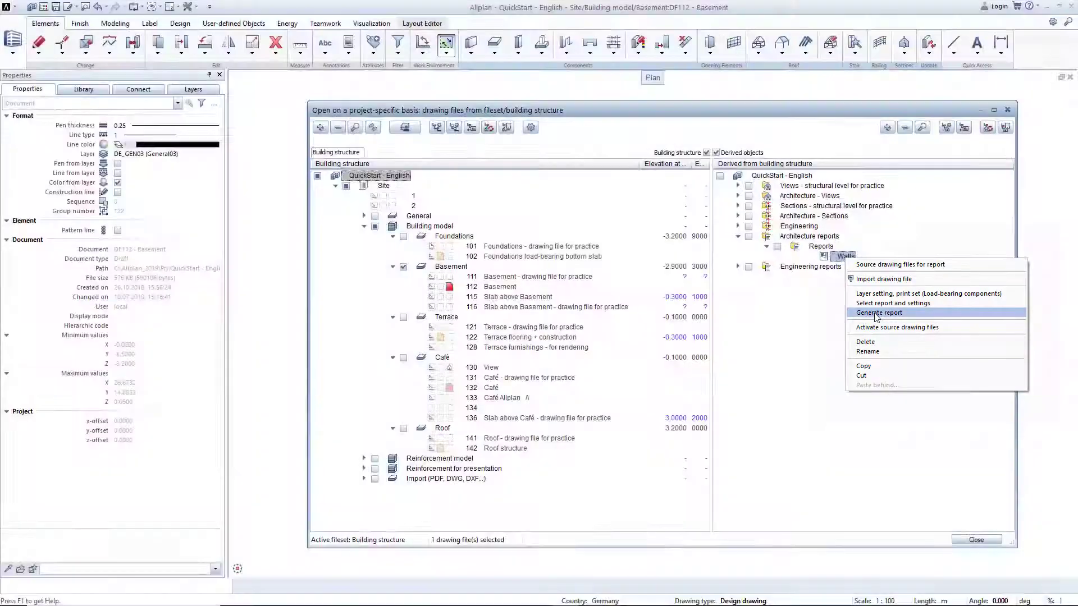
left_click(879, 313)
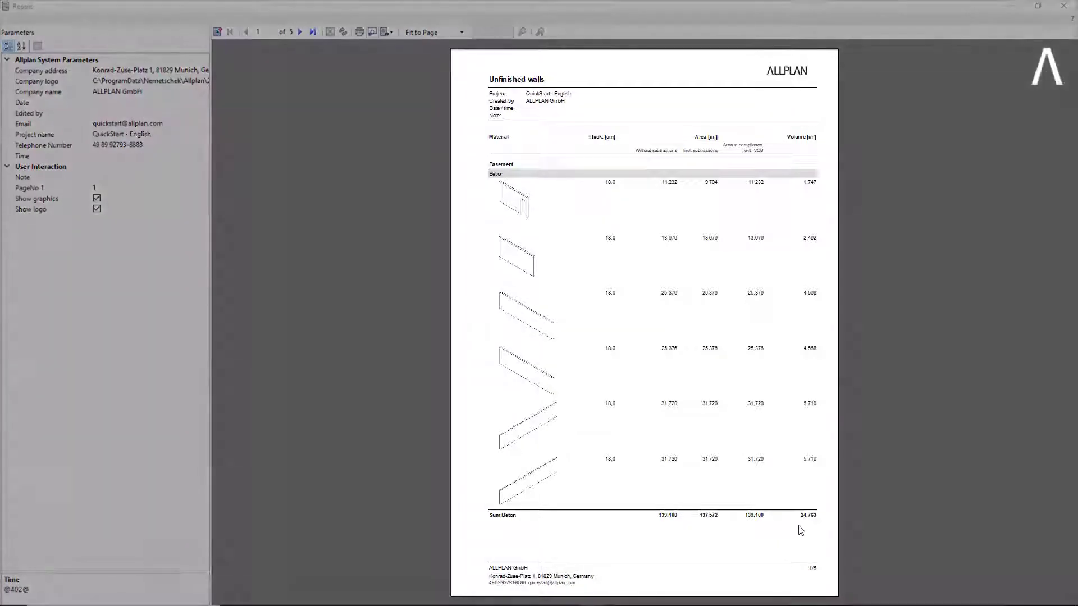